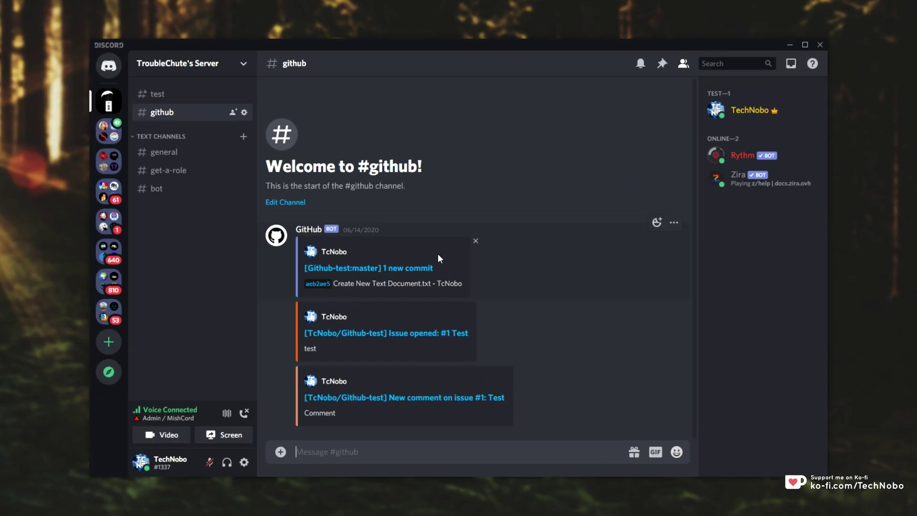
Step: Browse the #test, #general and #github channels and check Rythm's and TechNobo's member profiles
left_click(198, 95)
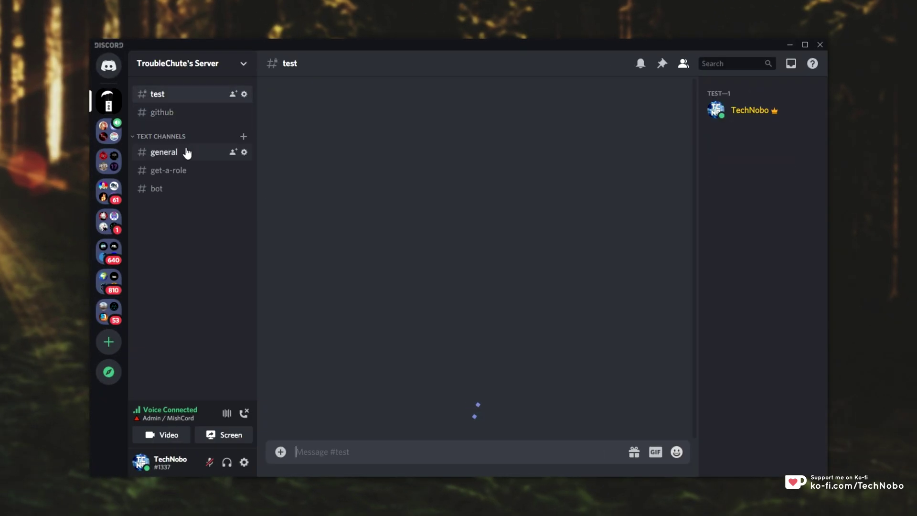
left_click(184, 151)
left_click(201, 112)
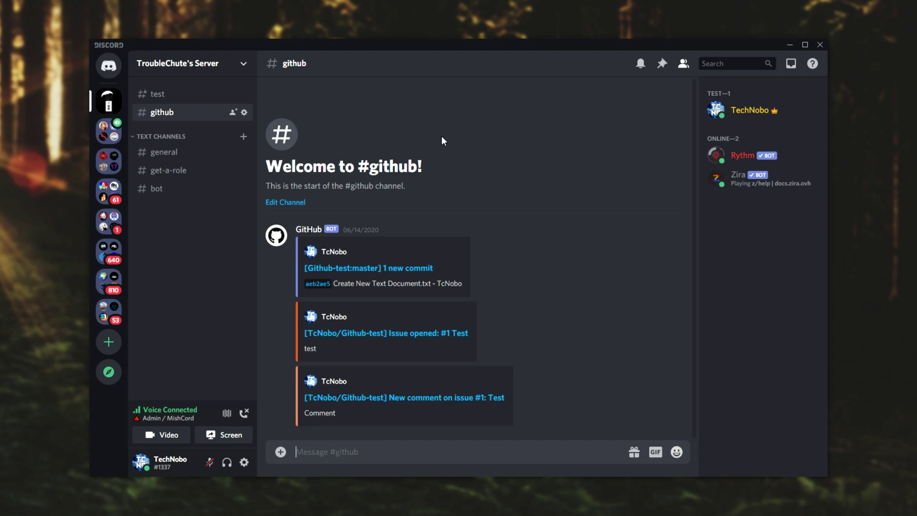
left_click(753, 158)
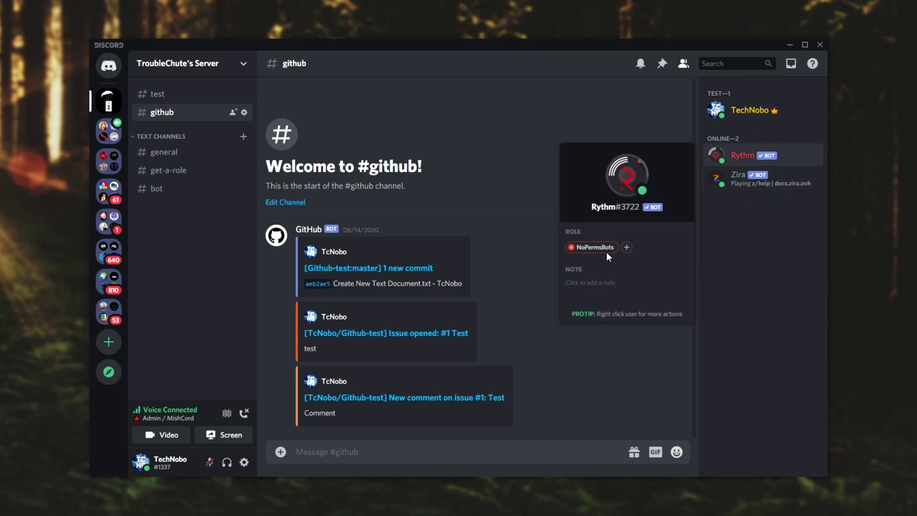
left_click(752, 105)
left_click(733, 216)
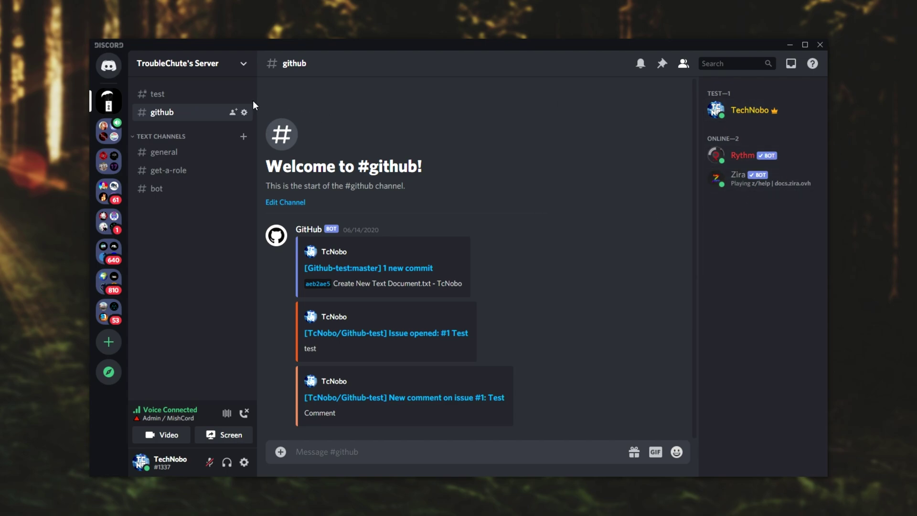
Step: Briefly open the server's Roles settings and close them again
left_click(205, 67)
left_click(205, 138)
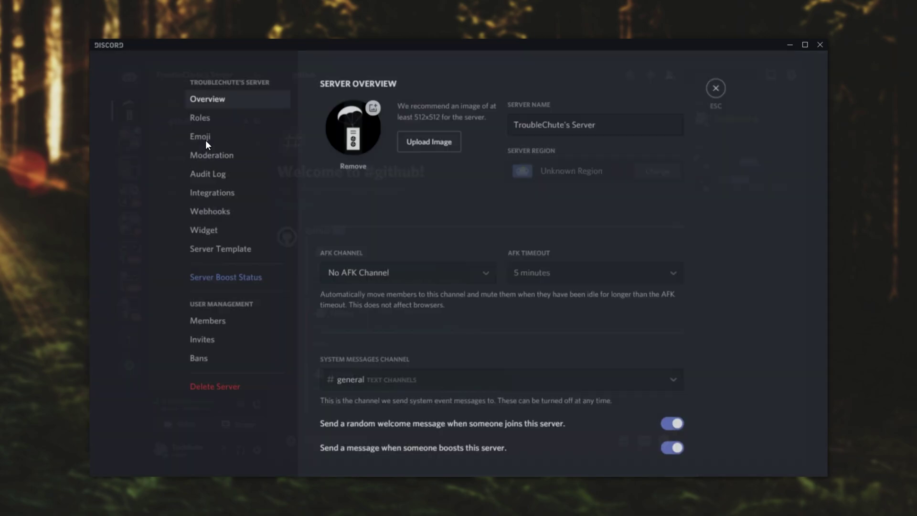
left_click(221, 125)
key("Escape")
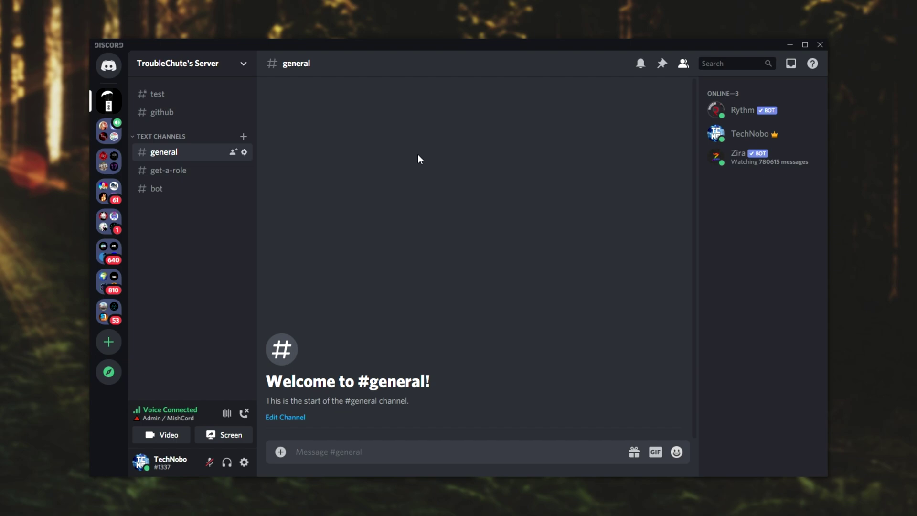
Step: Reopen the Roles settings, scroll through the Zira role's permissions, then close settings
left_click(235, 62)
left_click(198, 135)
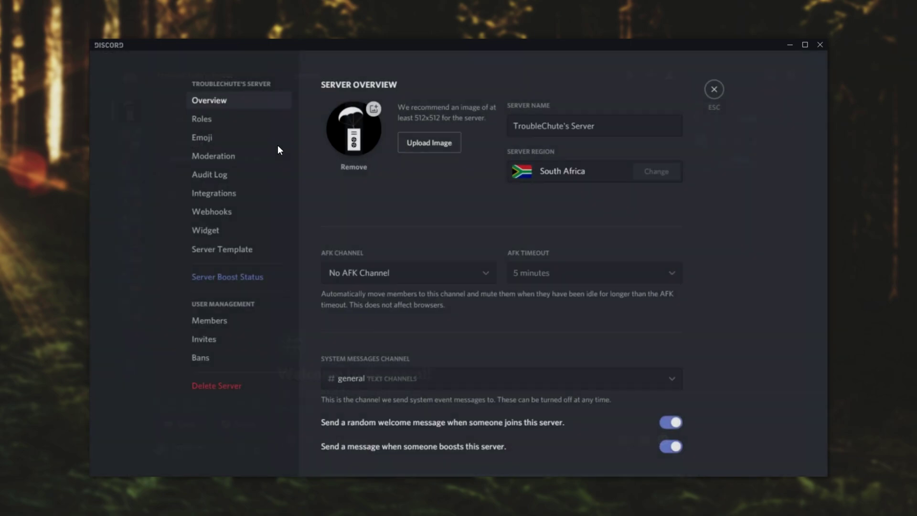
left_click(247, 124)
left_click(342, 105)
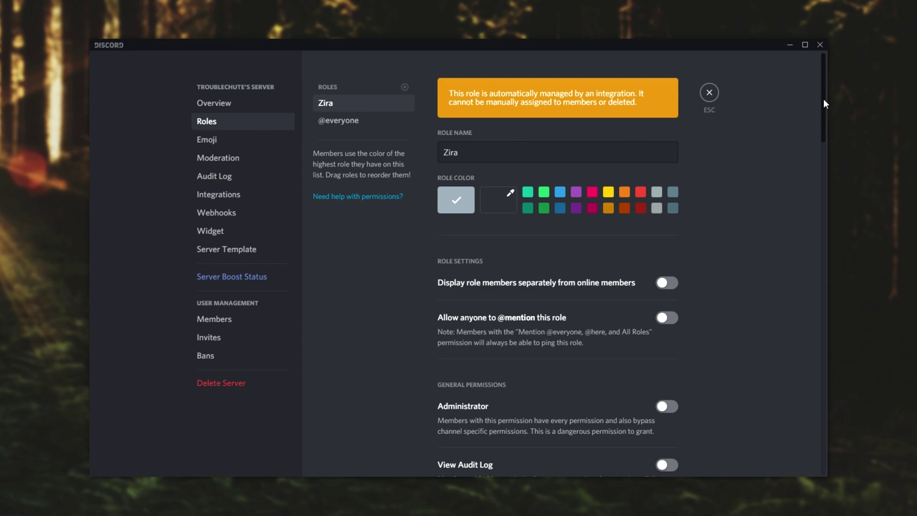
left_click_drag(824, 99, 801, 472)
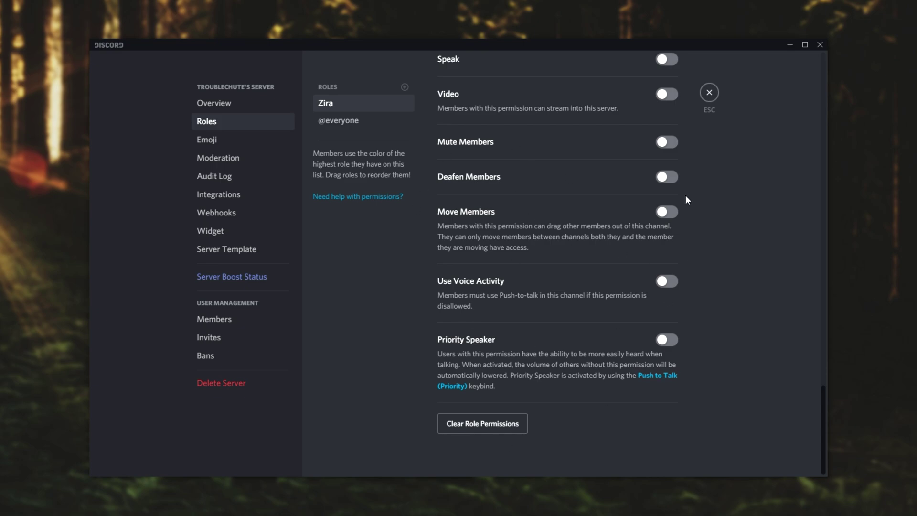
left_click(710, 92)
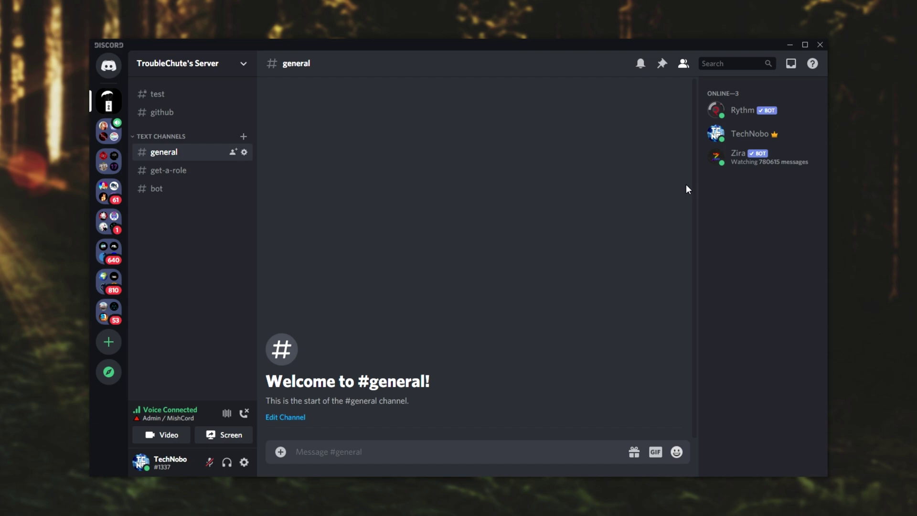
Step: Switch to the #test channel showing TroubleChute's Server welcome checklist
left_click(166, 98)
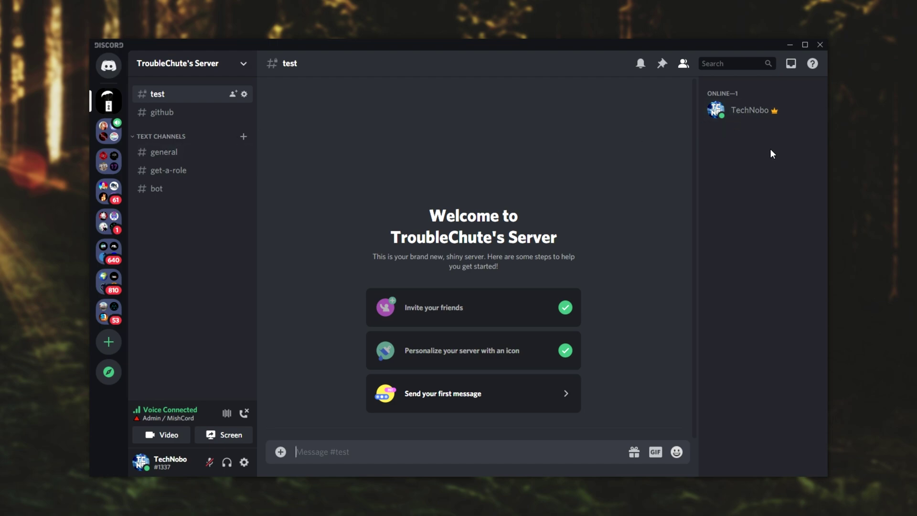
right_click(196, 93)
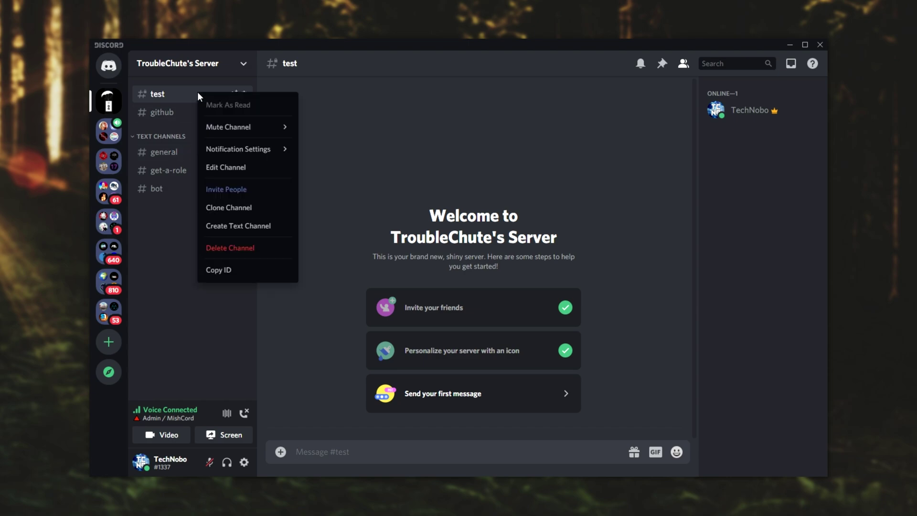
left_click(230, 166)
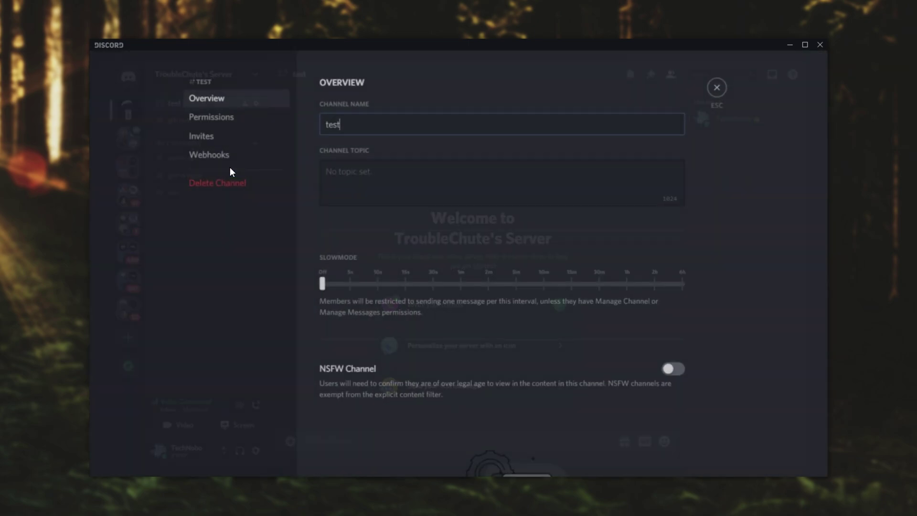
left_click(240, 123)
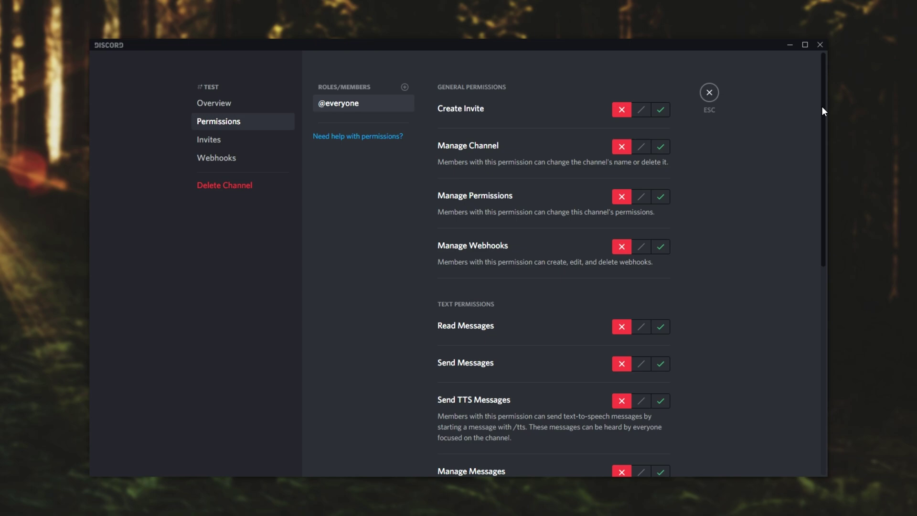
scroll(822, 111, "down", 8)
scroll(799, 248, "up", 1)
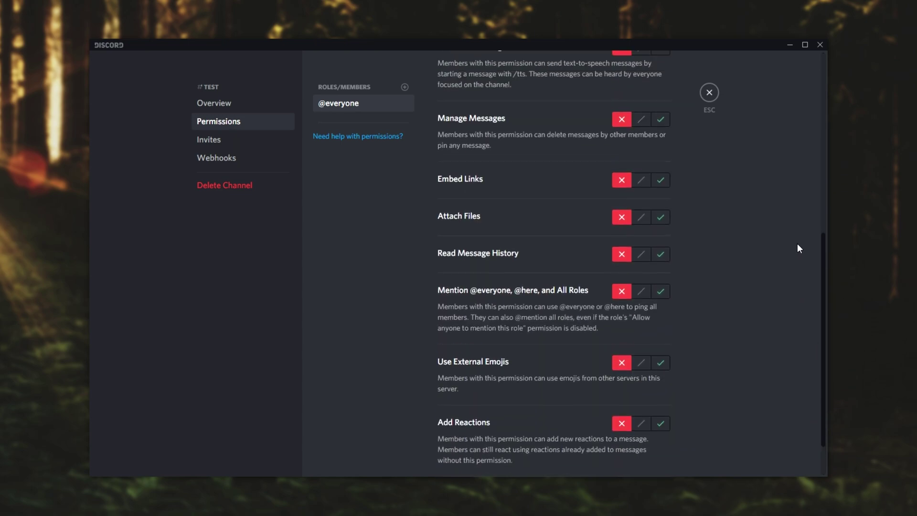
scroll(799, 247, "up", 8)
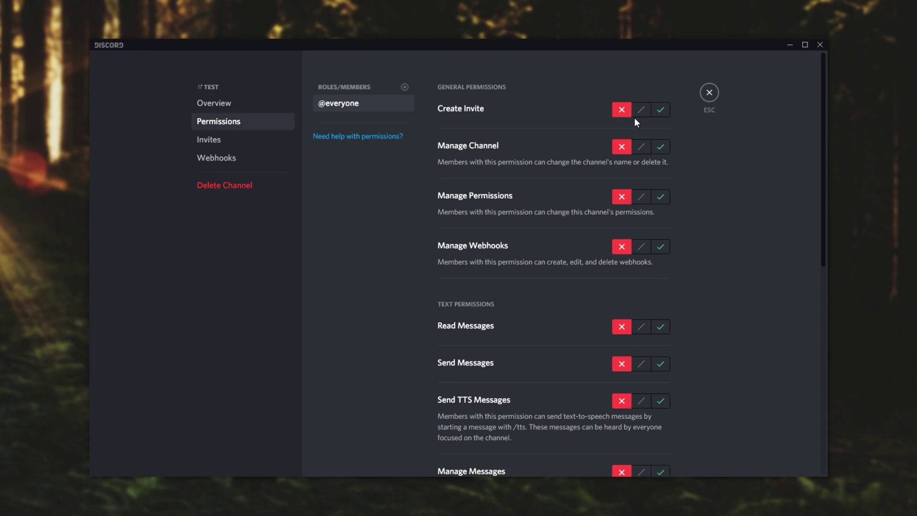
left_click(383, 88)
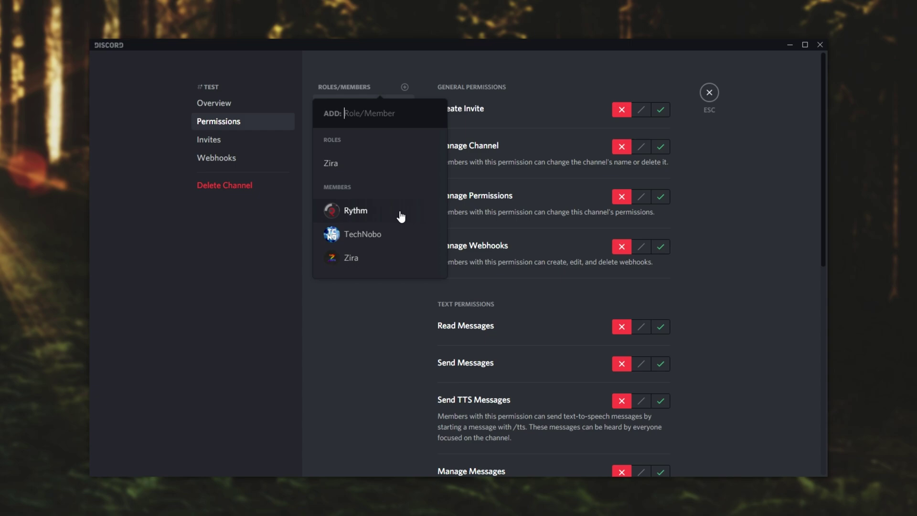
left_click(356, 258)
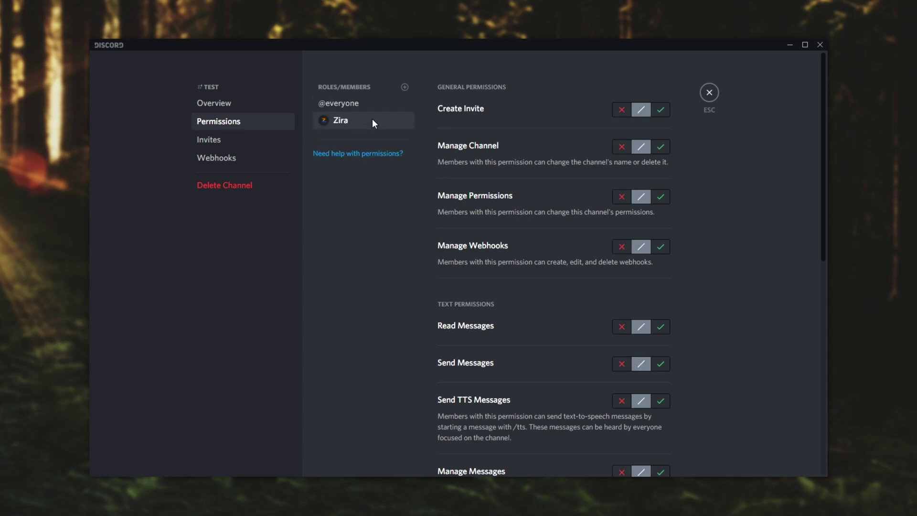
scroll(658, 267, "down", 10)
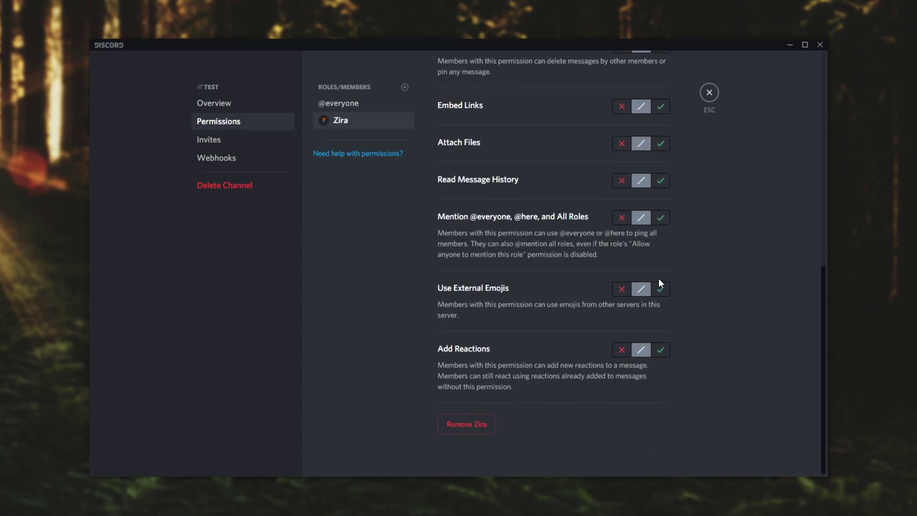
left_click(339, 104)
scroll(483, 271, "up", 10)
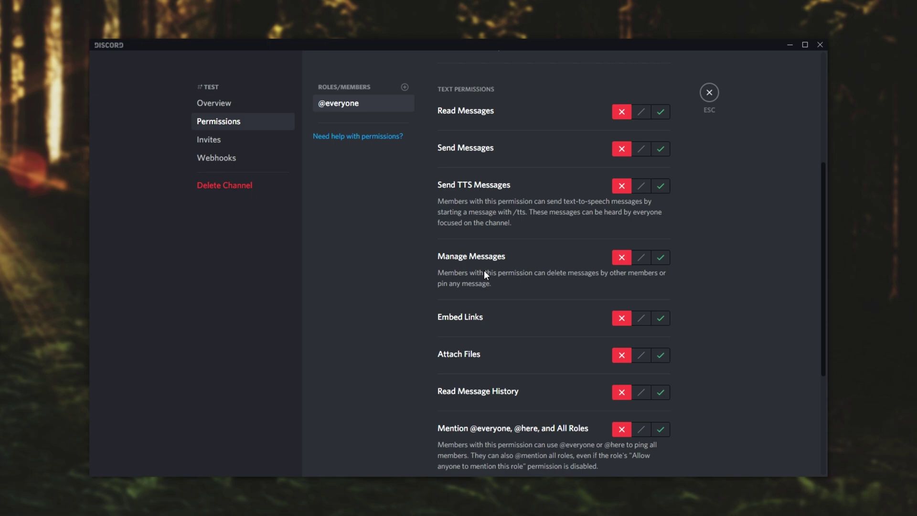
Step: Close the channel settings and create a new role under Server Settings > Roles
left_click(707, 100)
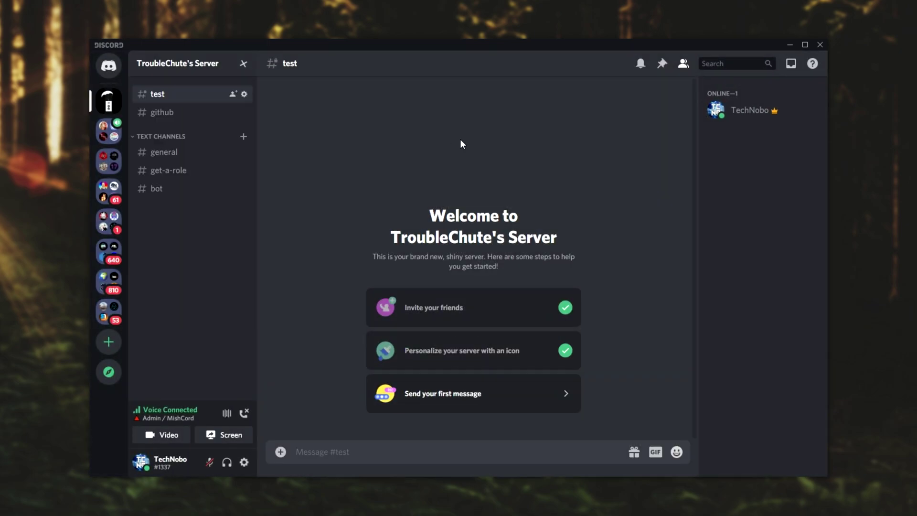
left_click(214, 72)
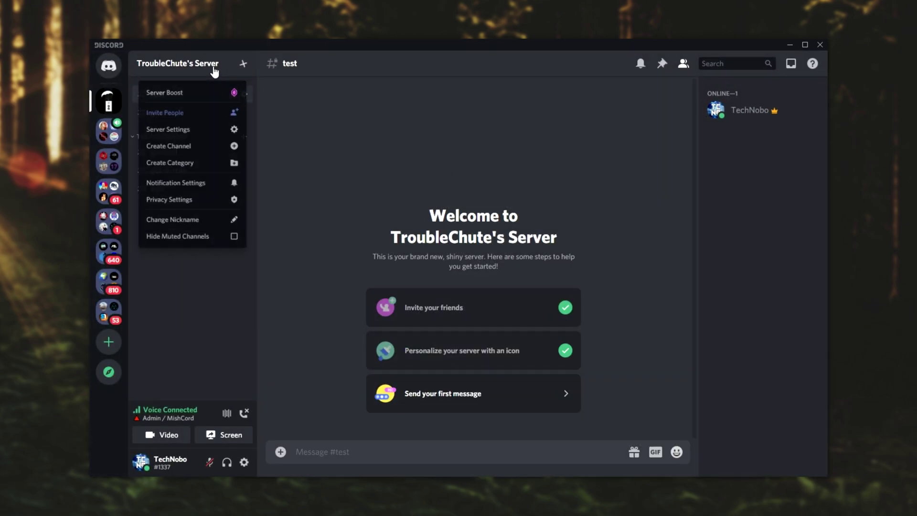
left_click(188, 129)
left_click(228, 129)
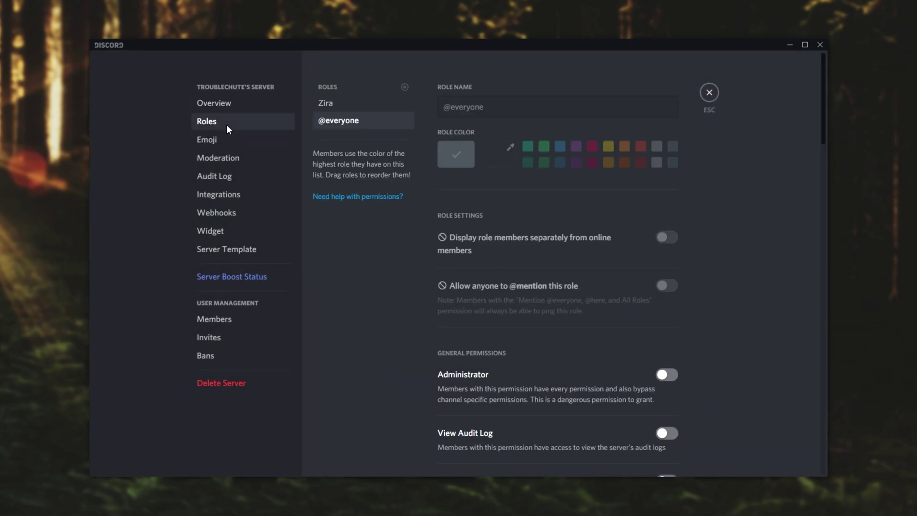
left_click(405, 87)
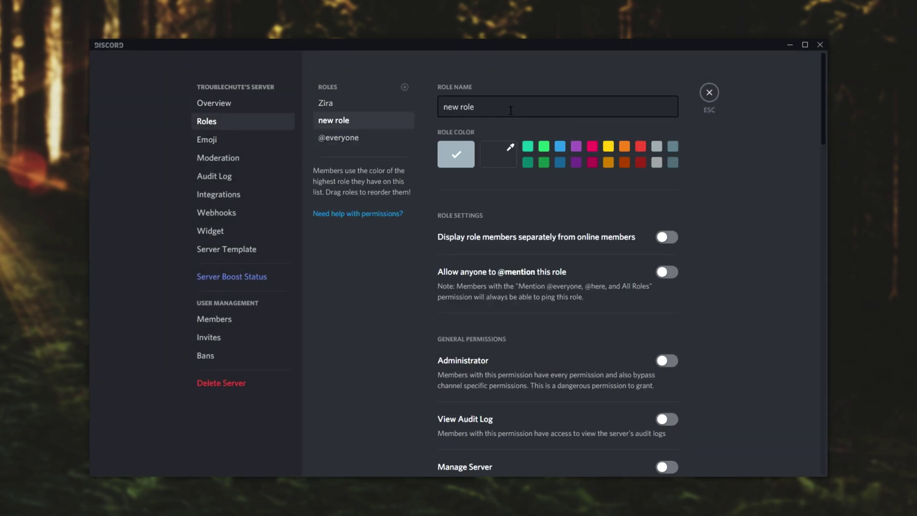
Step: Name the role Owner, make it yellow with Administrator permission, save, and reposition it
type("Owner")
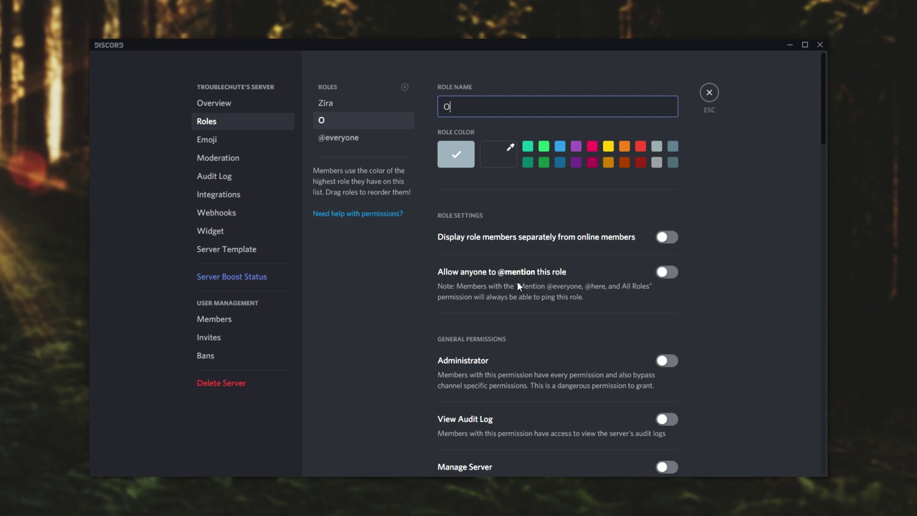
left_click(609, 145)
scroll(679, 263, "down", 2)
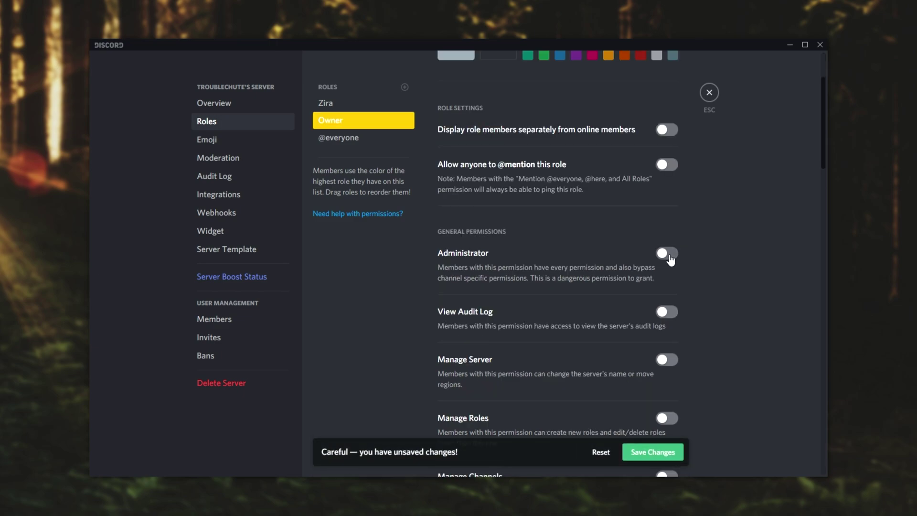
left_click(667, 257)
left_click_drag(823, 120, 807, 451)
scroll(715, 228, "up", 10)
scroll(641, 180, "down", 3)
scroll(660, 271, "up", 3)
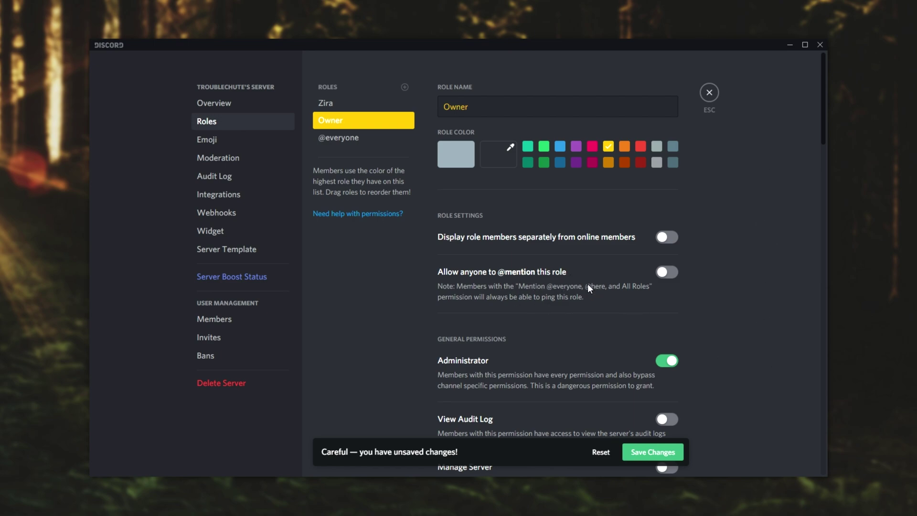
left_click(654, 453)
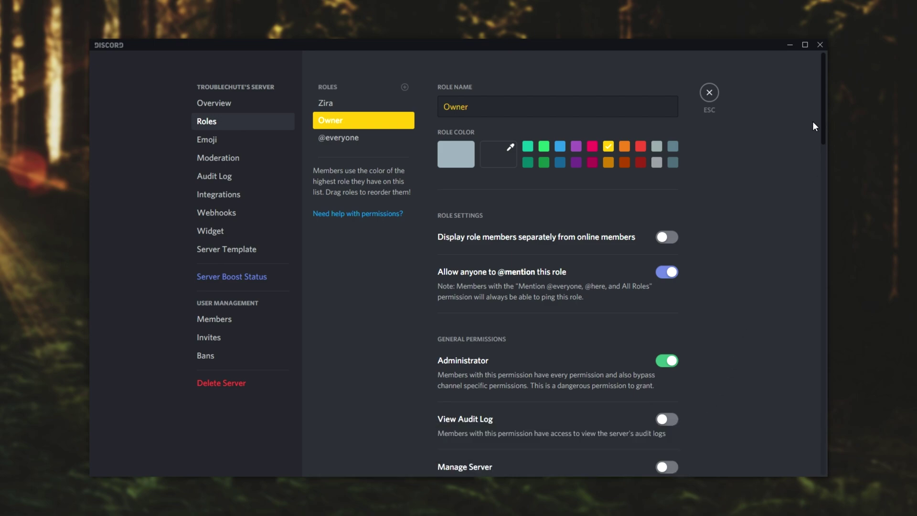
left_click_drag(353, 119, 351, 139)
Step: Create another role named Admin with a pink colour
left_click(404, 87)
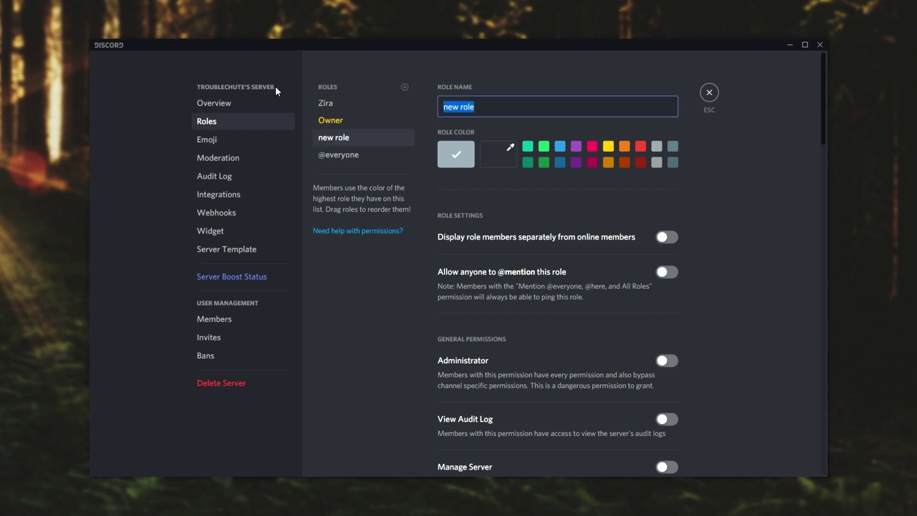
type("Admin")
left_click(593, 146)
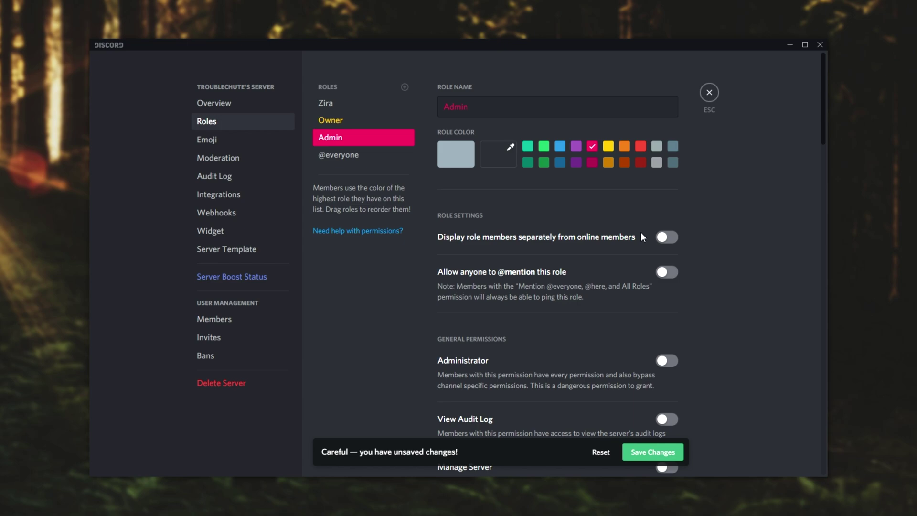
scroll(639, 233, "down", 1)
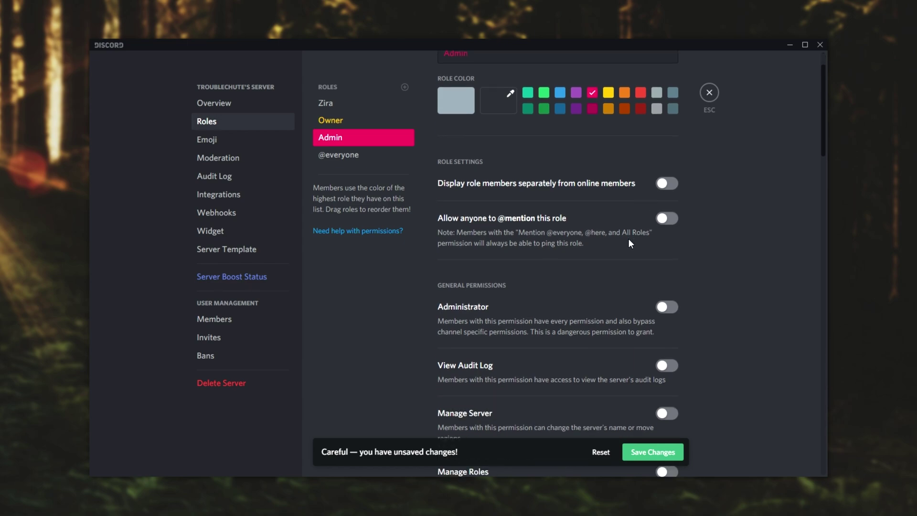
scroll(629, 241, "down", 1)
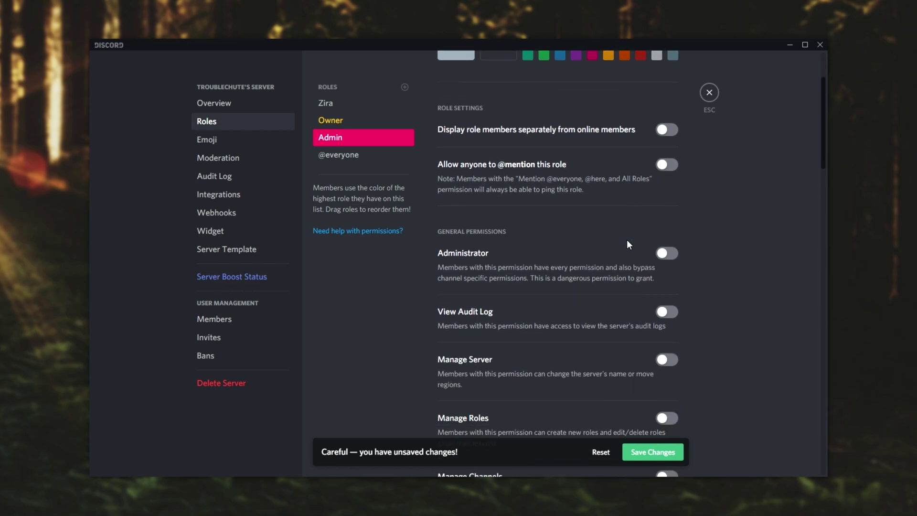
scroll(626, 239, "up", 2)
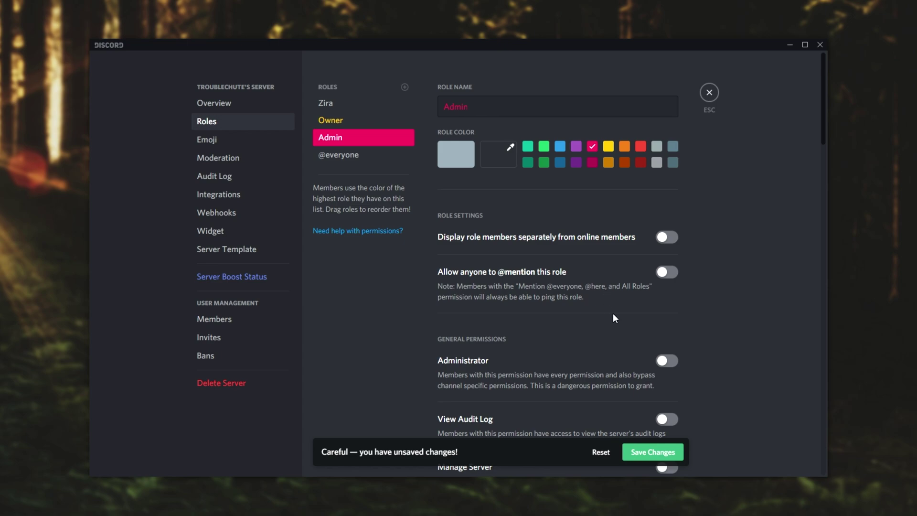
scroll(614, 314, "down", 2)
left_click(667, 269)
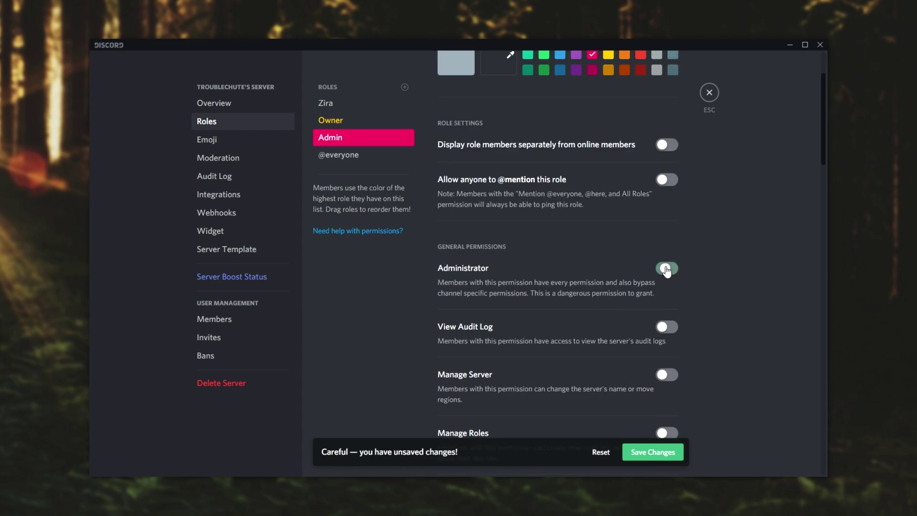
left_click_drag(824, 138, 802, 395)
scroll(628, 244, "up", 15)
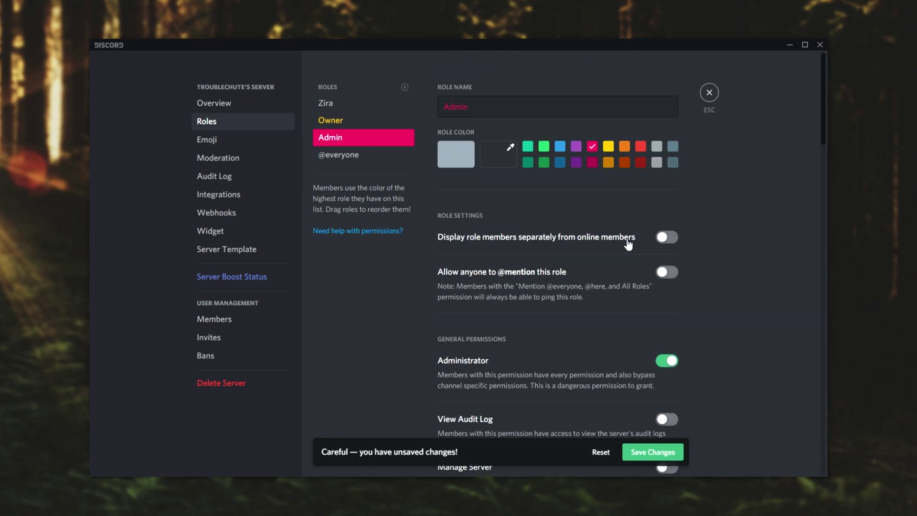
left_click(665, 238)
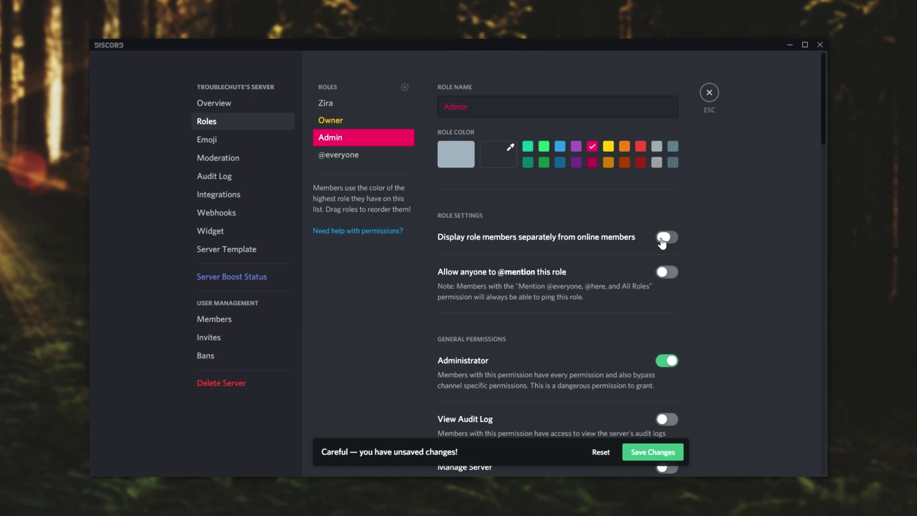
left_click(669, 274)
left_click(656, 451)
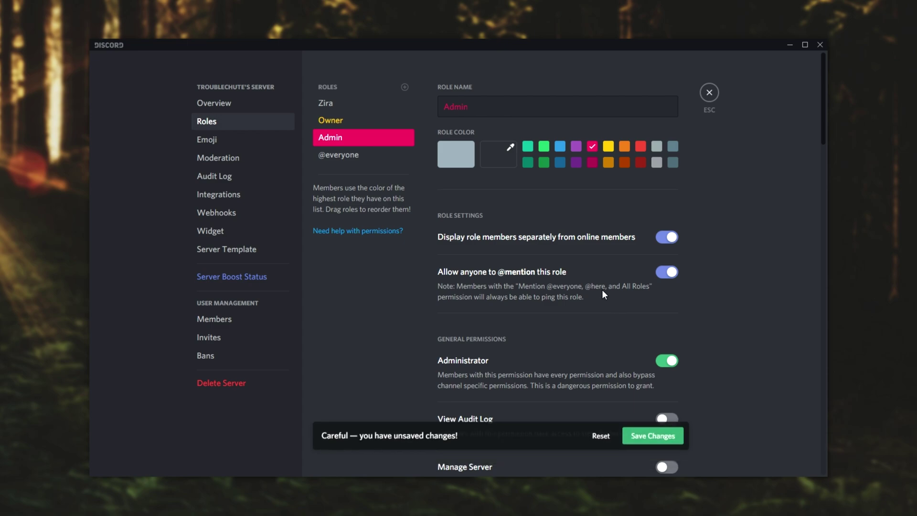
Step: Create a green role named Mod and save it
left_click(405, 87)
type("M")
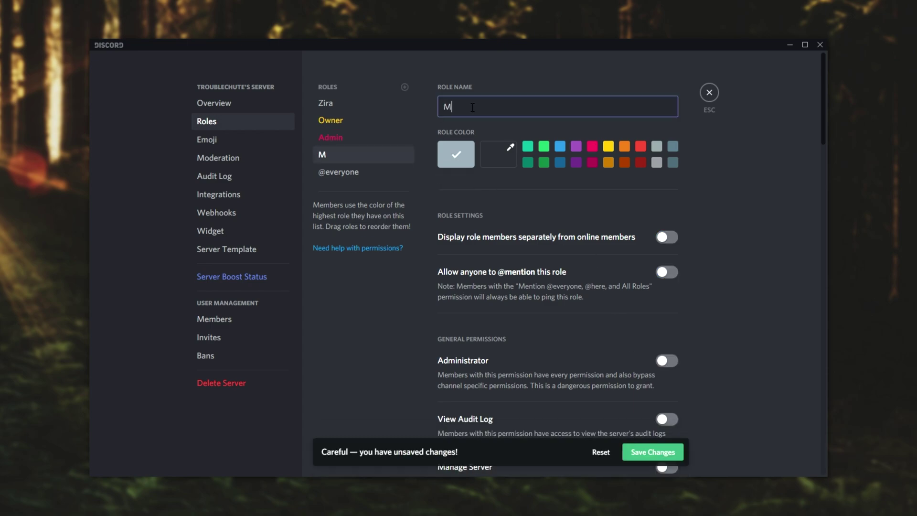
type("od")
left_click(544, 148)
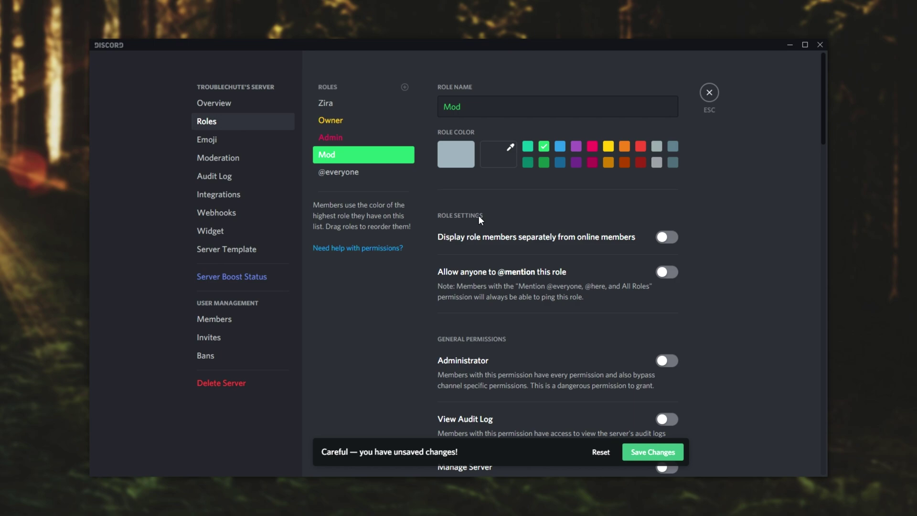
left_click(661, 453)
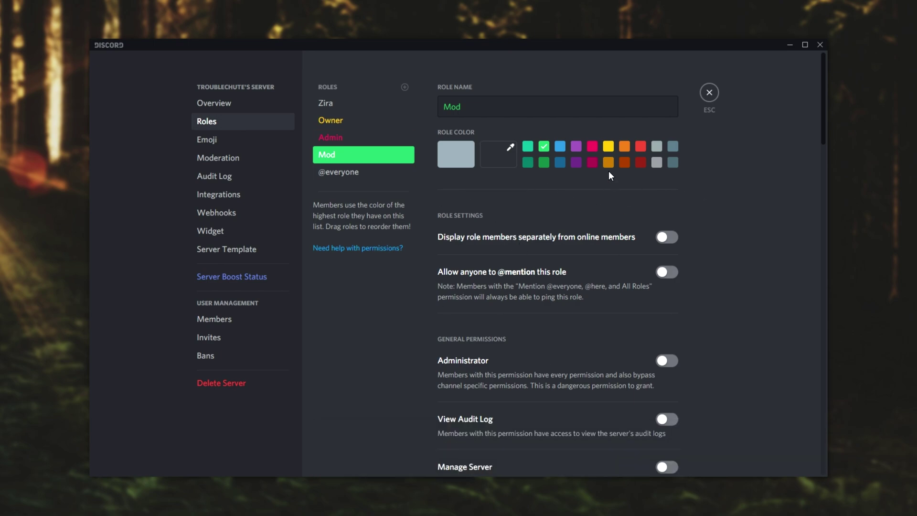
Step: Toggle Administrator on and back off for Mod and review its remaining permissions
scroll(552, 264, "down", 3)
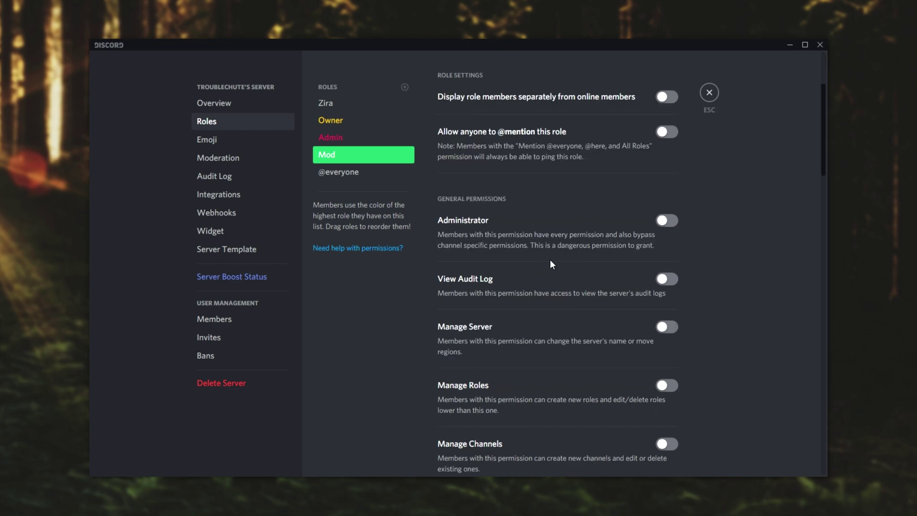
scroll(585, 232, "up", 2)
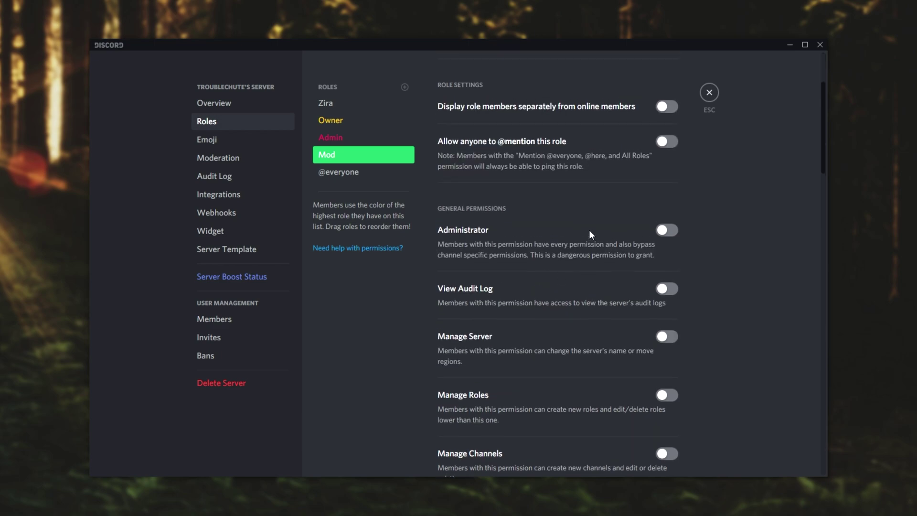
scroll(616, 241, "down", 2)
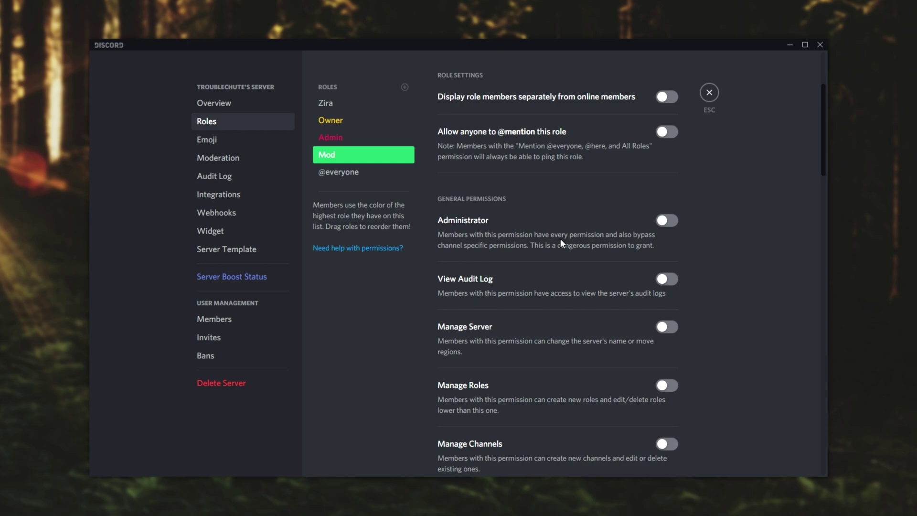
left_click(471, 229)
left_click(472, 229)
left_click_drag(822, 127, 812, 158)
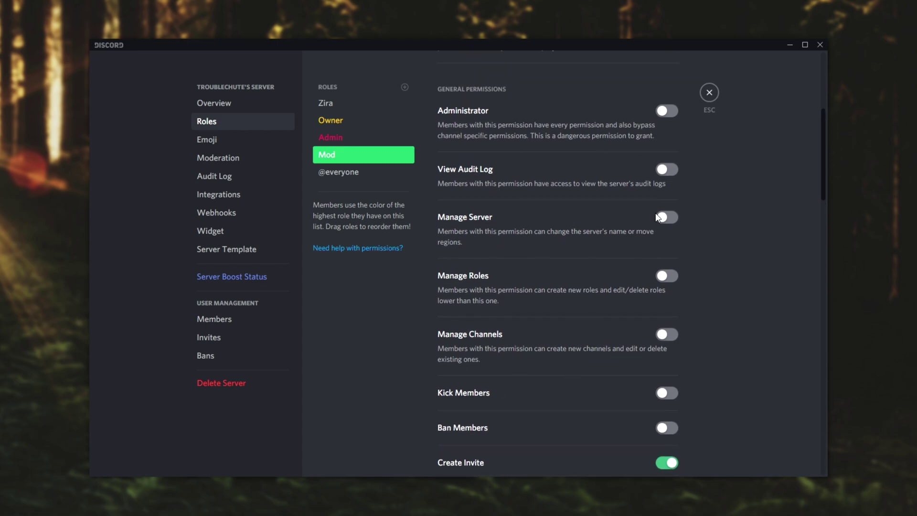
left_click_drag(825, 141, 824, 148)
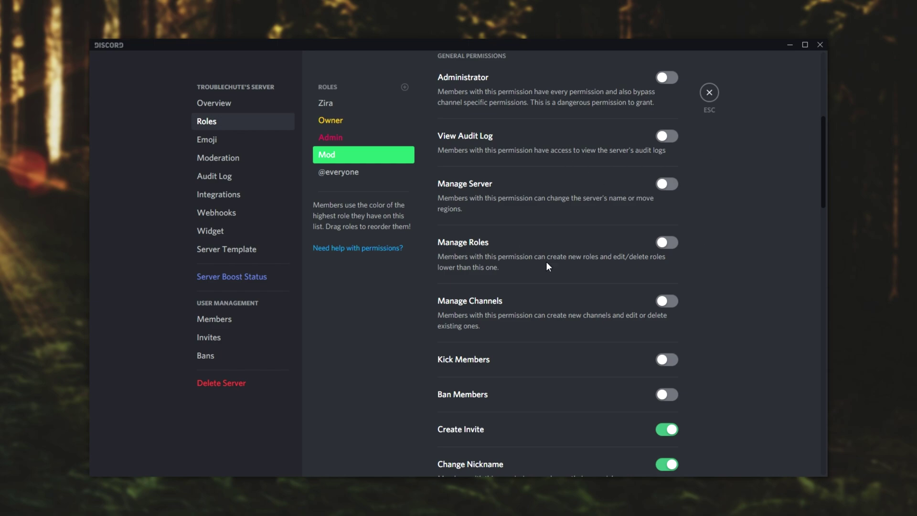
scroll(612, 266, "down", 5)
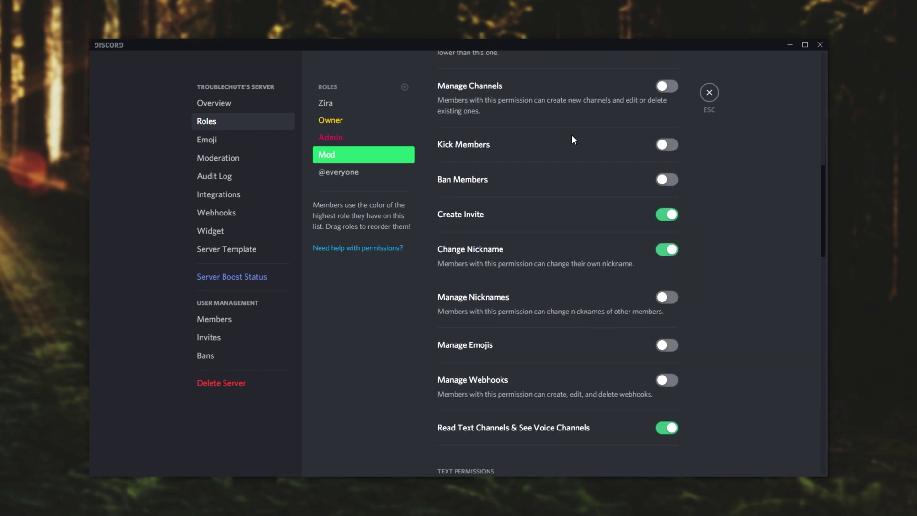
scroll(551, 182, "down", 3)
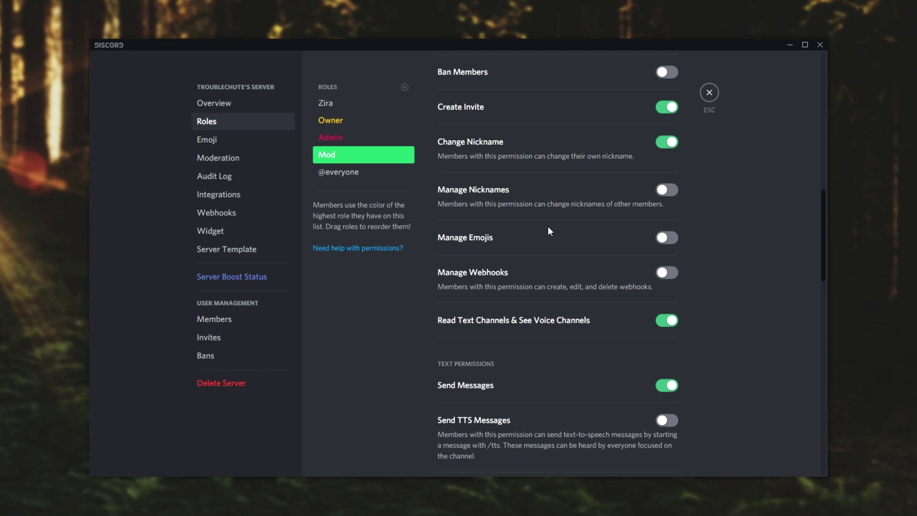
scroll(538, 254, "down", 5)
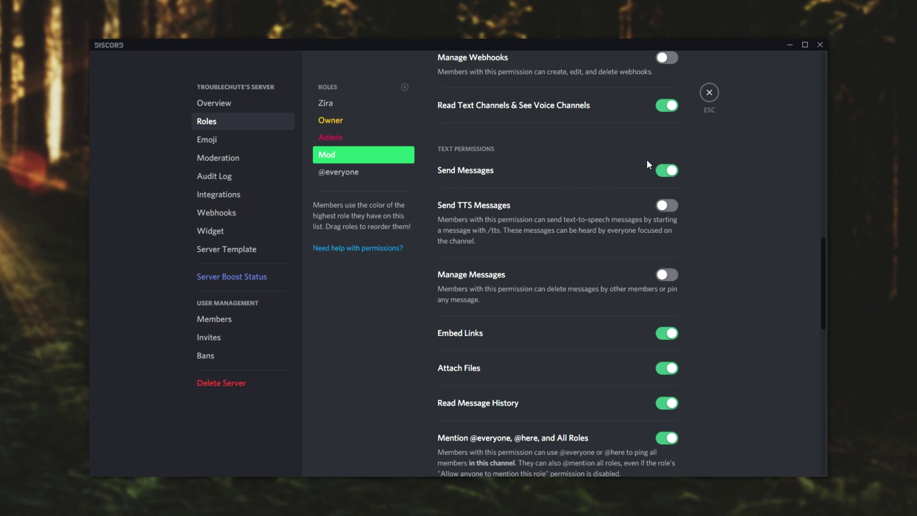
Step: Close server settings and open the #general channel's Permissions settings
left_click(709, 93)
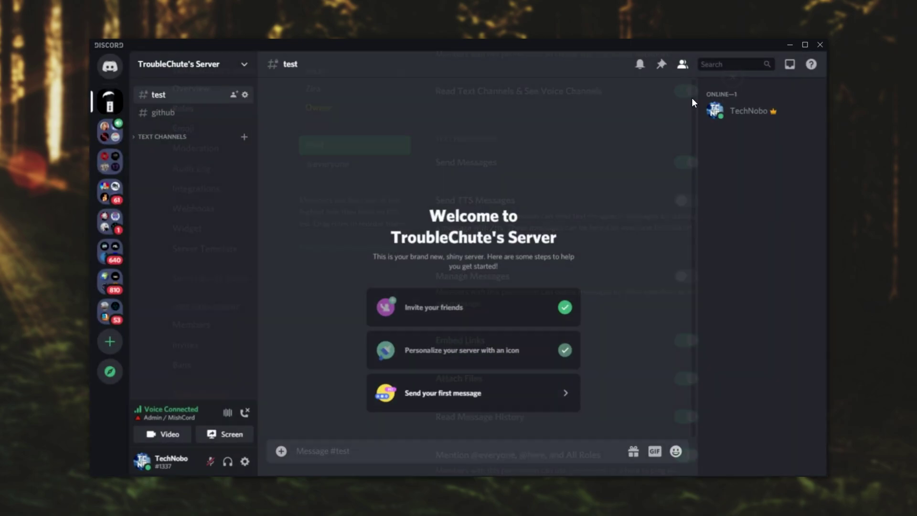
left_click(162, 137)
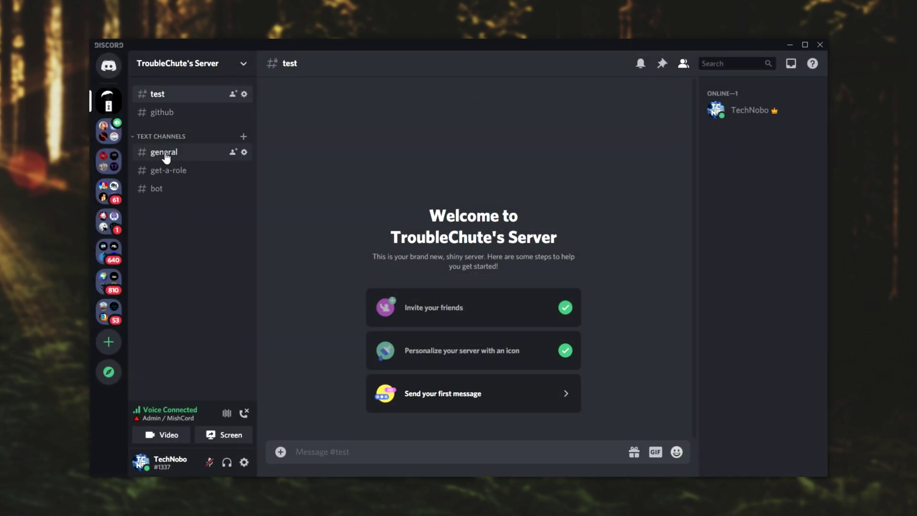
left_click(188, 152)
right_click(190, 151)
left_click(219, 227)
left_click(219, 122)
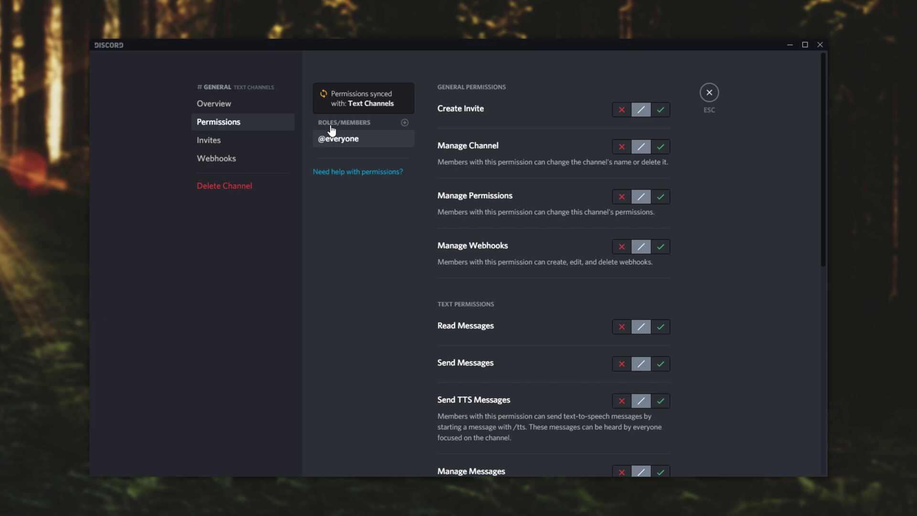
Step: Add a Mod override to #general, leaving its Send Messages permission at default
left_click(400, 124)
left_click(361, 269)
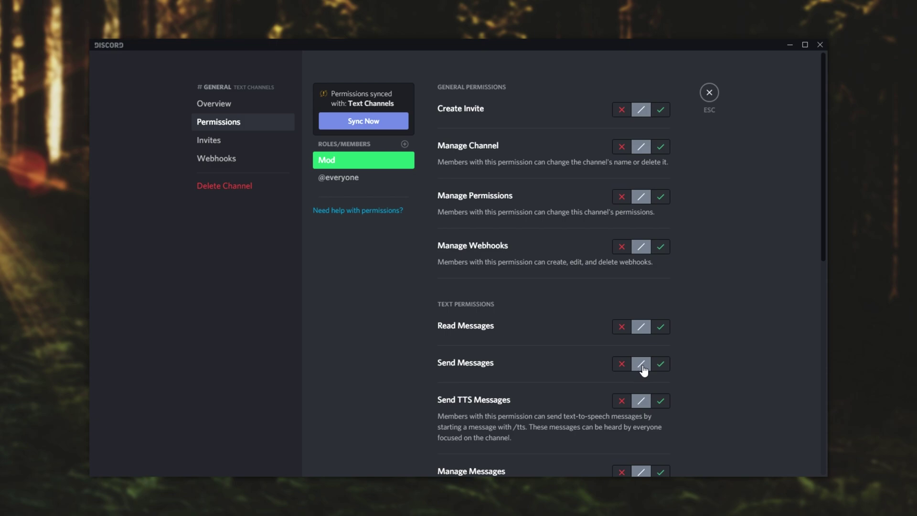
left_click(660, 363)
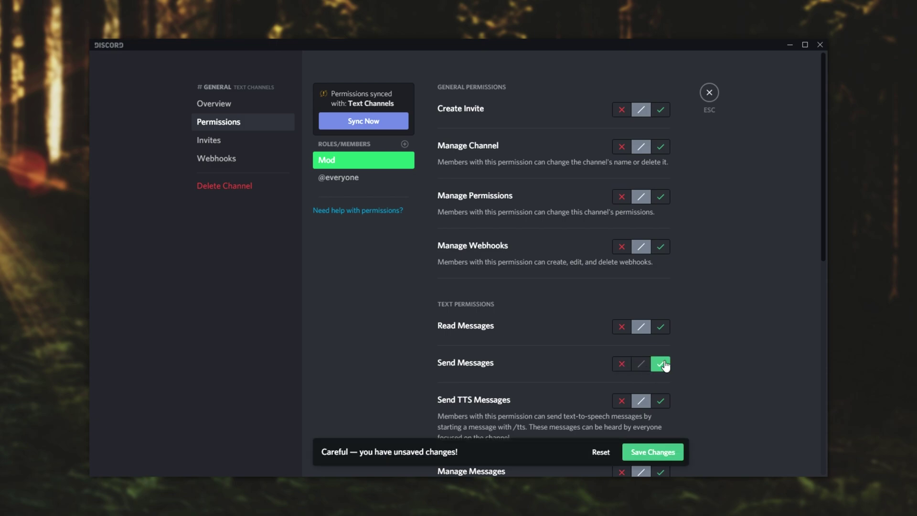
left_click(621, 364)
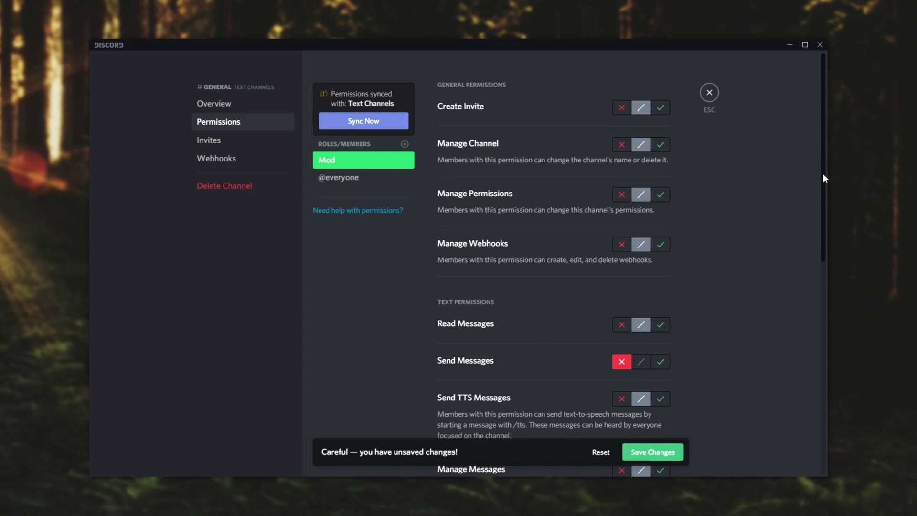
scroll(824, 173, "down", 8)
scroll(827, 282, "up", 8)
left_click(601, 452)
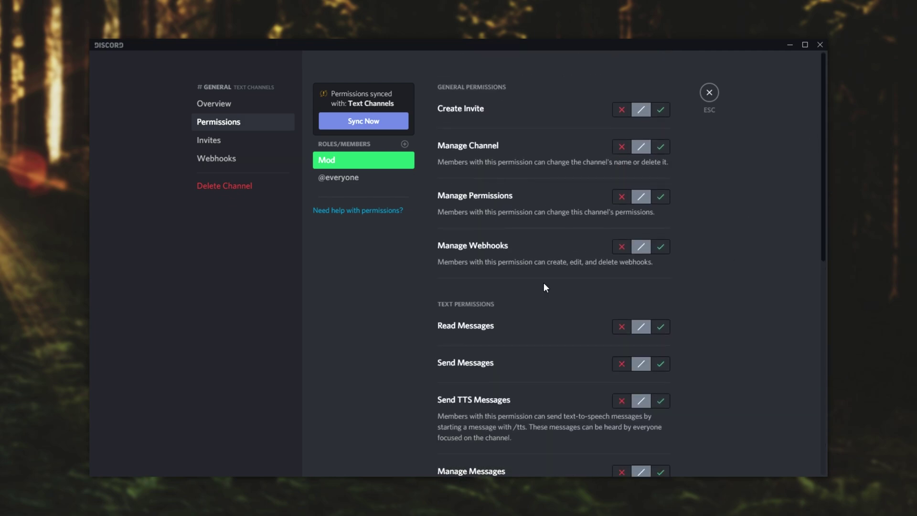
Step: Add an Owner override denying Read Messages and save the channel permissions
left_click(407, 143)
left_click(370, 244)
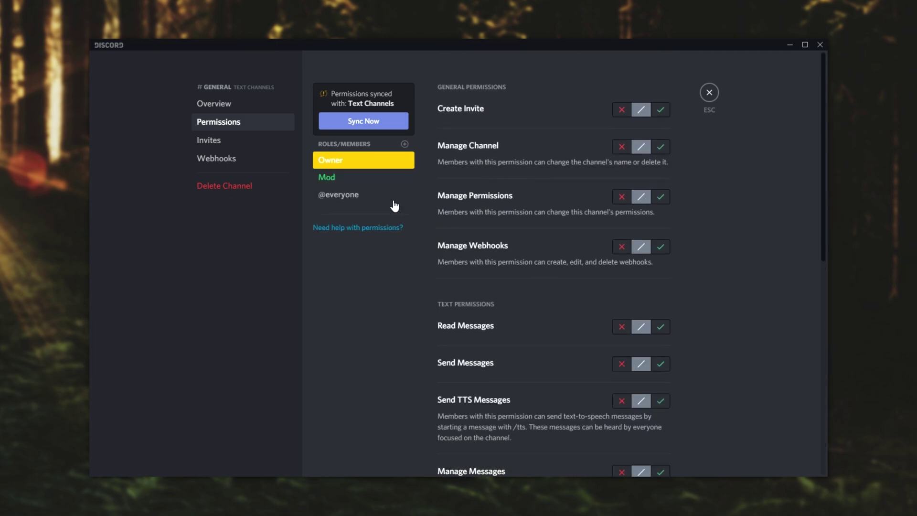
left_click(620, 329)
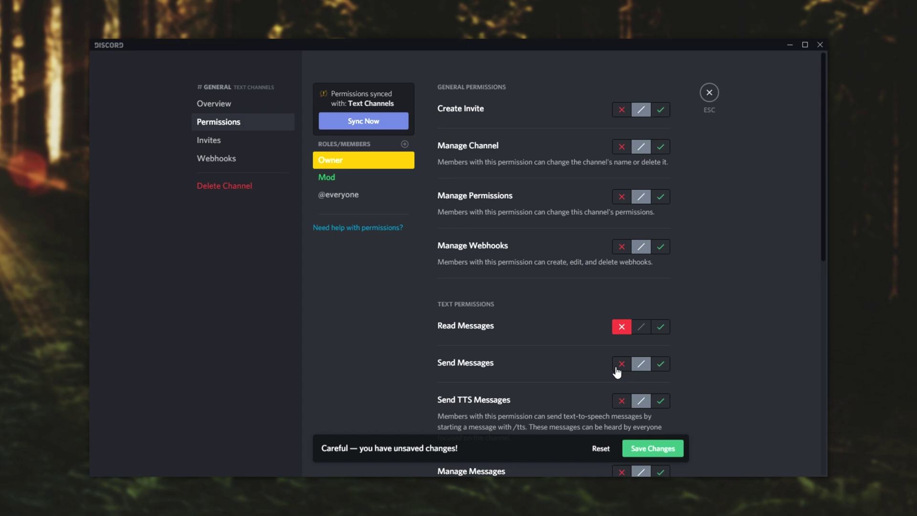
left_click(651, 453)
Step: Close the channel settings and assign yourself the Owner role, checking it on your profile
left_click(709, 92)
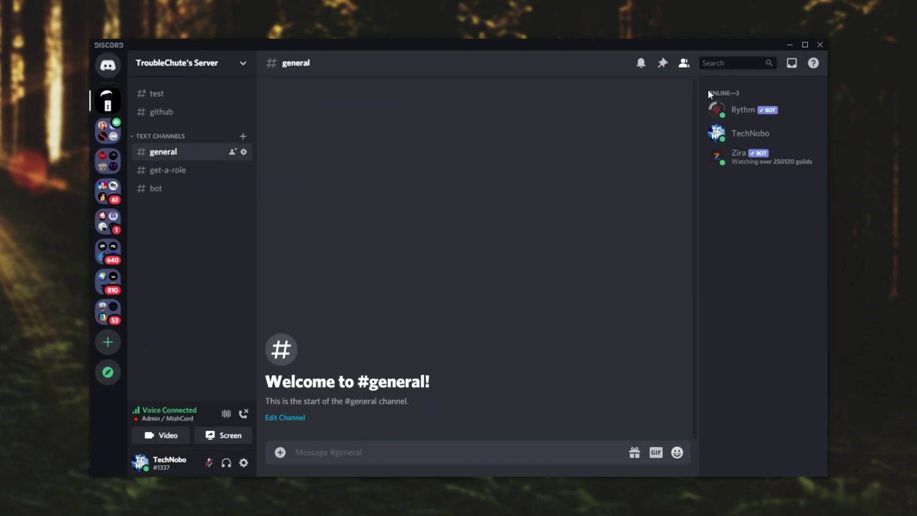
right_click(735, 140)
mouse_move(706, 247)
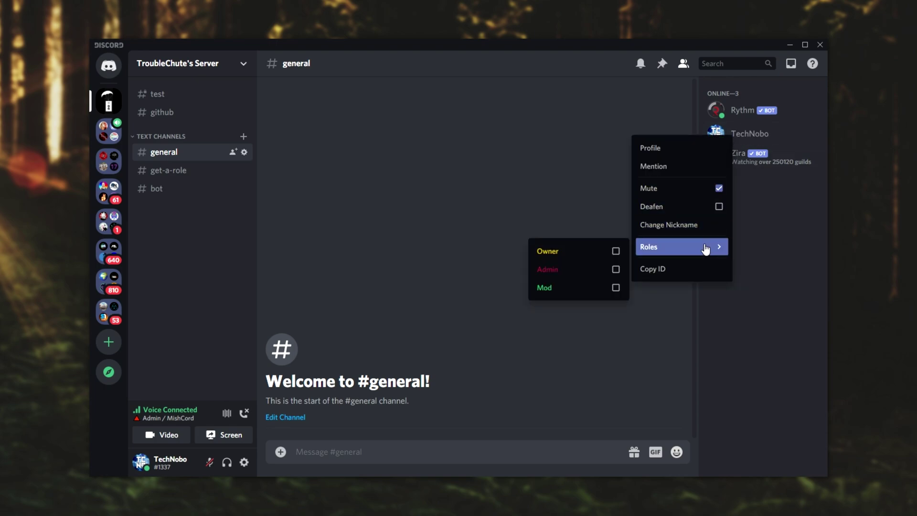
left_click(616, 251)
left_click(616, 182)
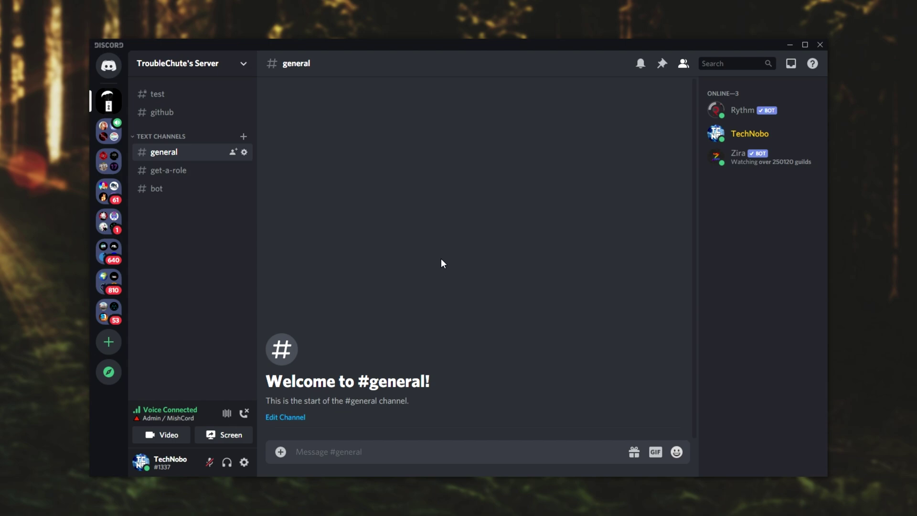
left_click(755, 143)
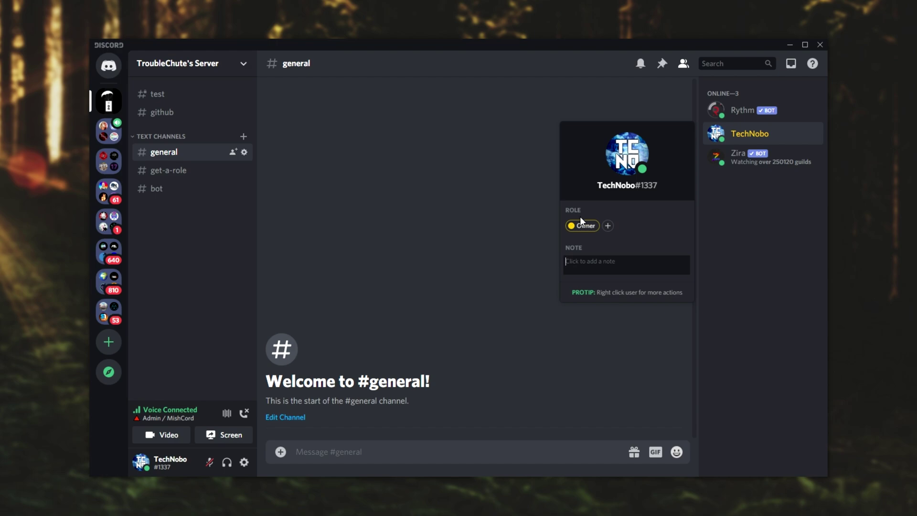
Step: Close the profile card and send 'Hello' in #general
left_click(204, 153)
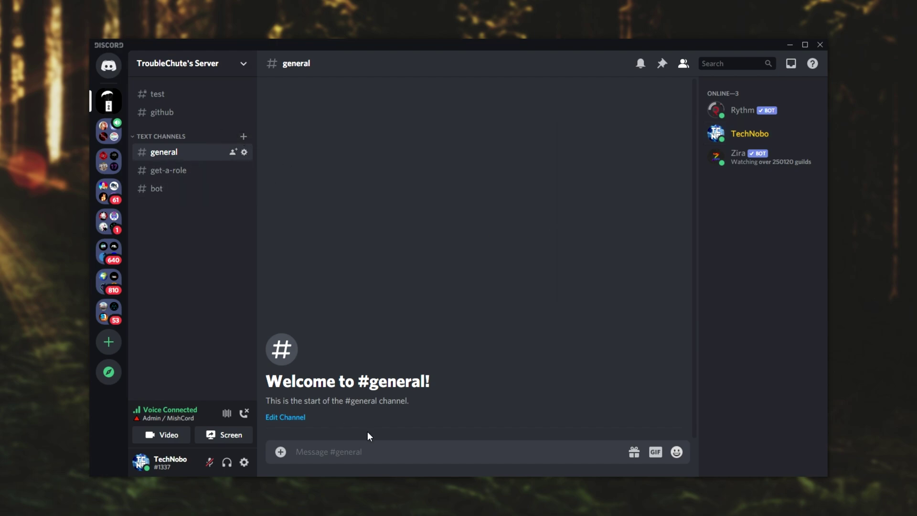
type("Hello")
key("Return")
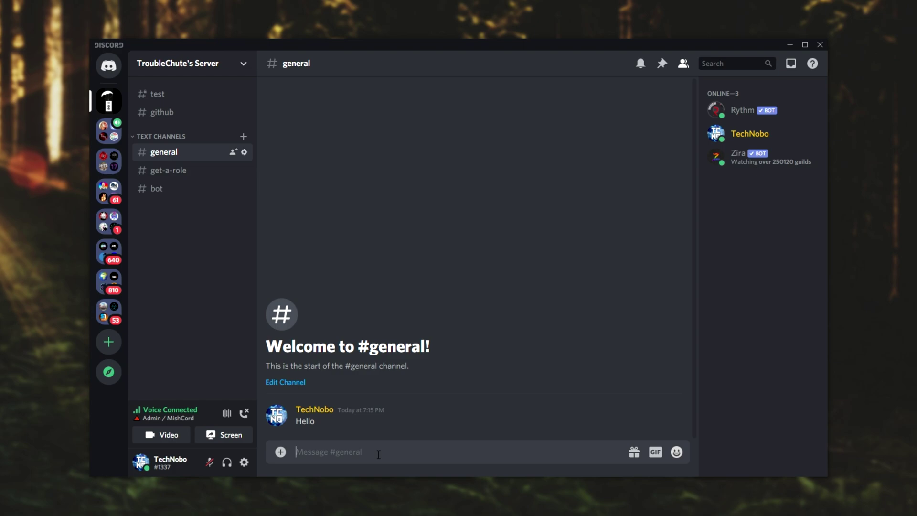
Step: Deny Mod the Send Messages permission in #general's overrides, save, and close the settings
left_click(246, 154)
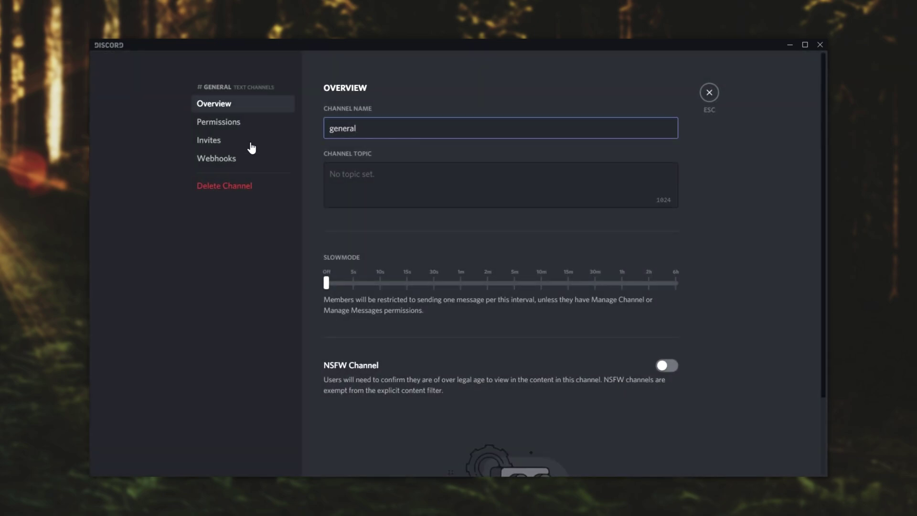
left_click(242, 127)
left_click(354, 162)
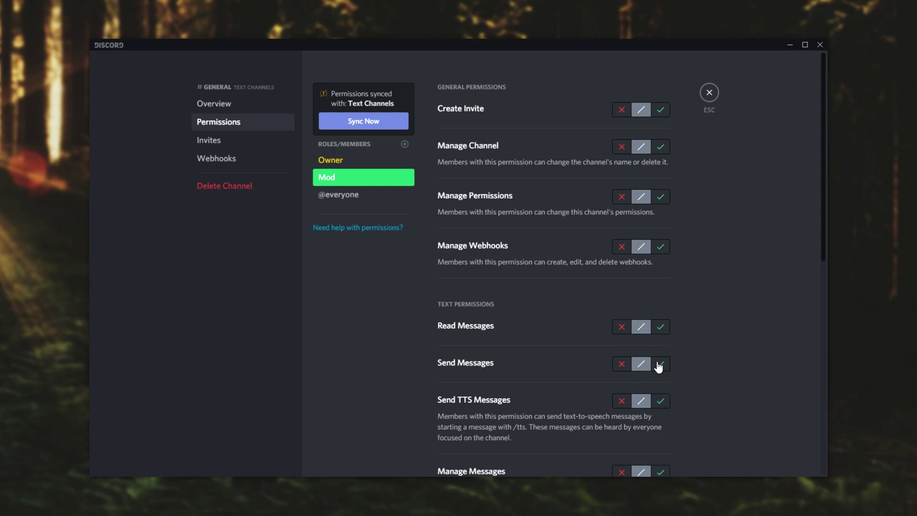
left_click(623, 364)
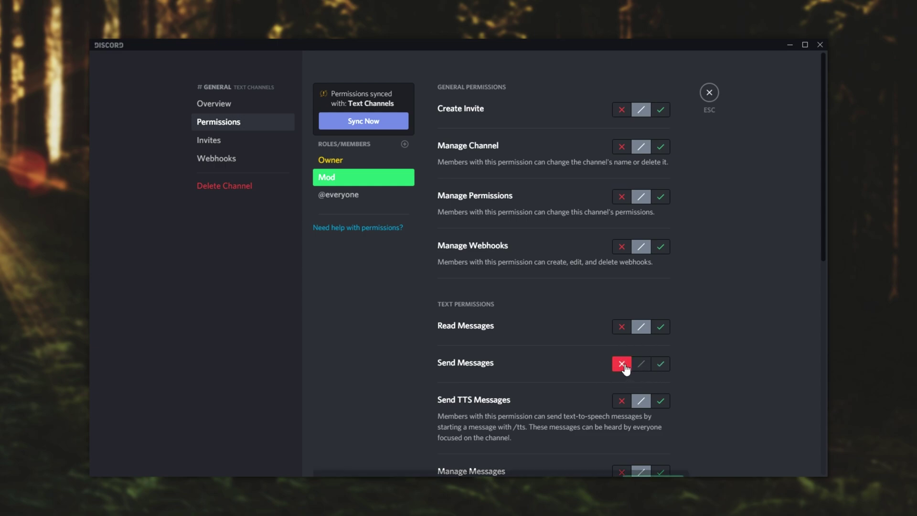
left_click(650, 438)
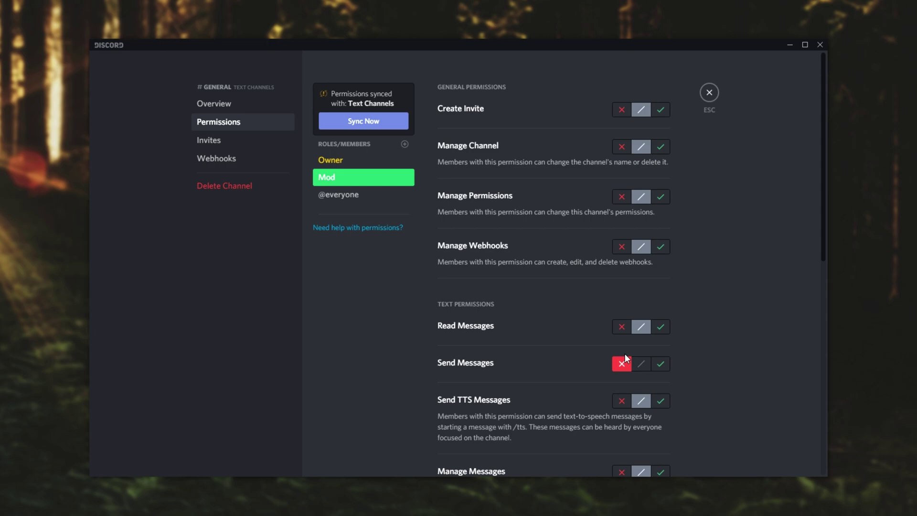
left_click(710, 93)
Step: Open Server Settings from the server menu, close it, then bring up the server menu again
left_click(201, 77)
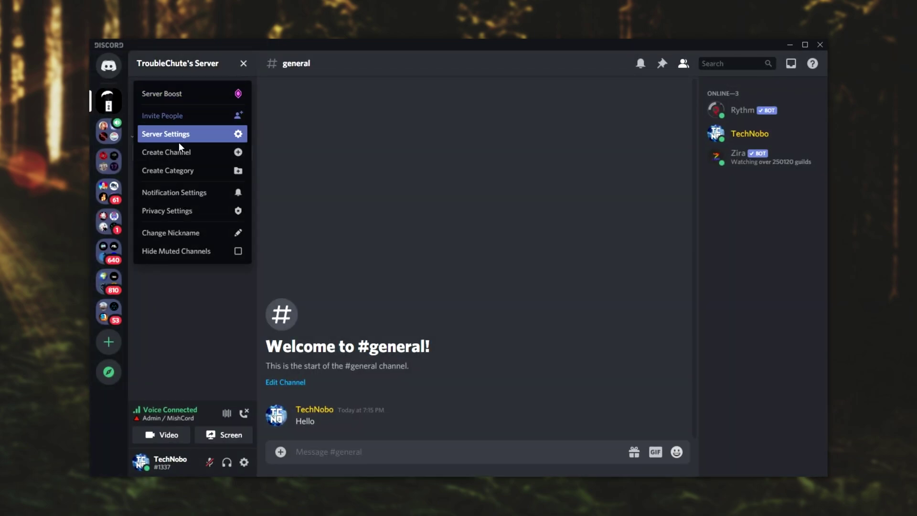
left_click(179, 125)
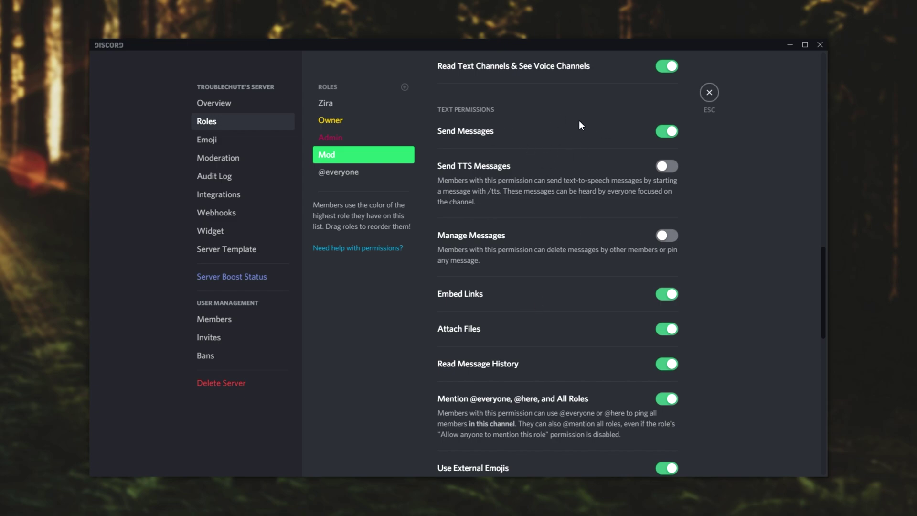
left_click(710, 94)
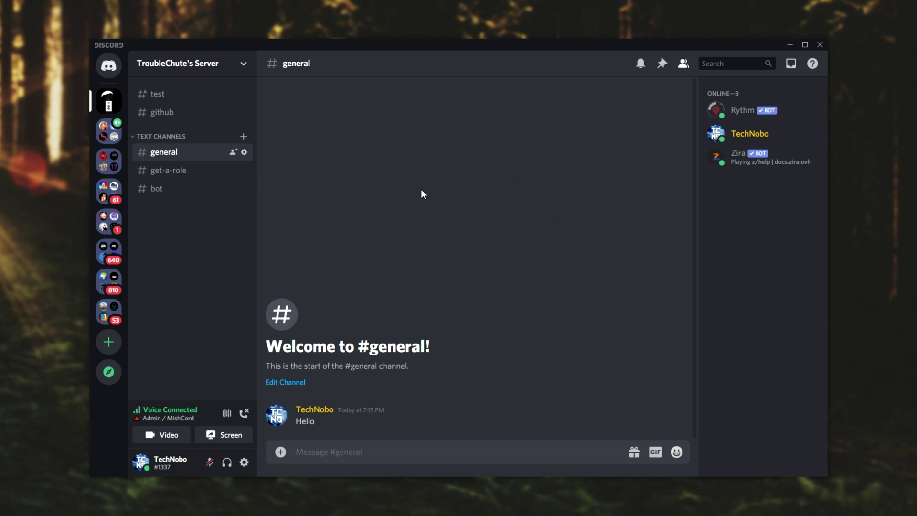
left_click(222, 67)
Step: In Roles, drag Owner to the top and Admin directly beneath it, then save
left_click(165, 135)
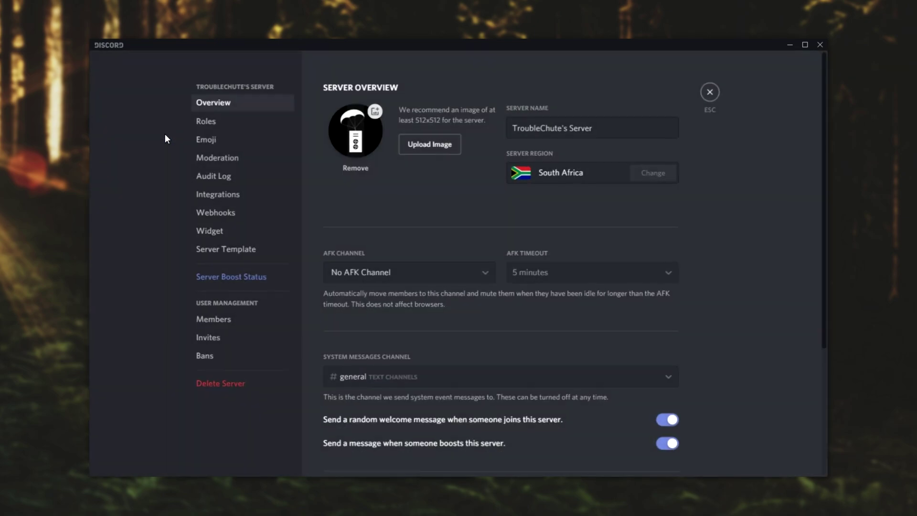
left_click(239, 121)
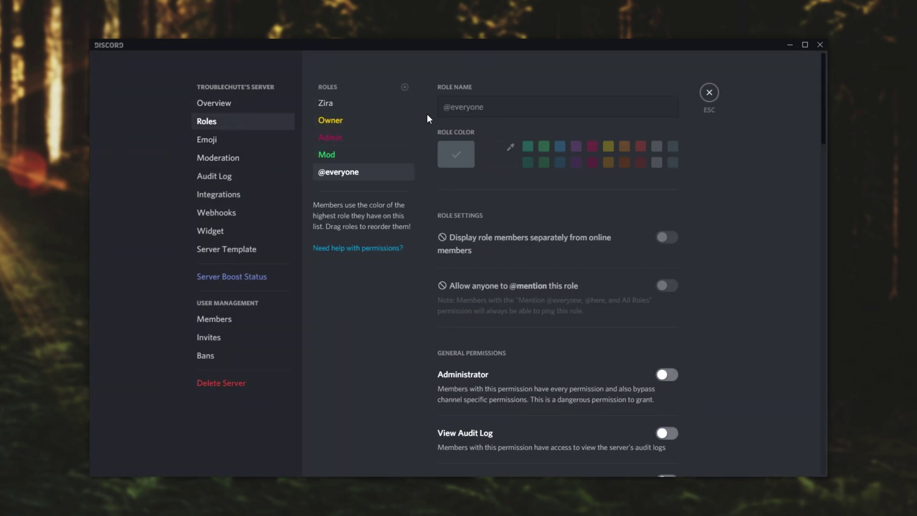
left_click(352, 124)
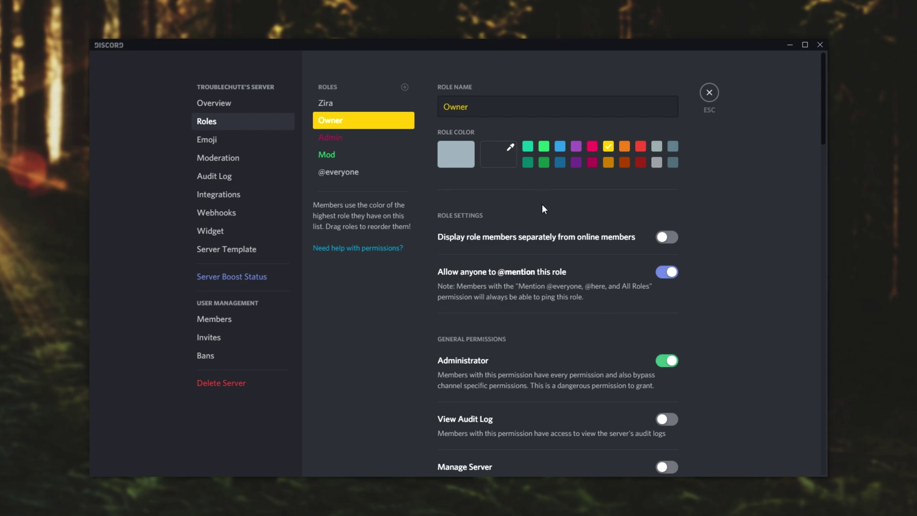
left_click_drag(329, 122, 345, 105)
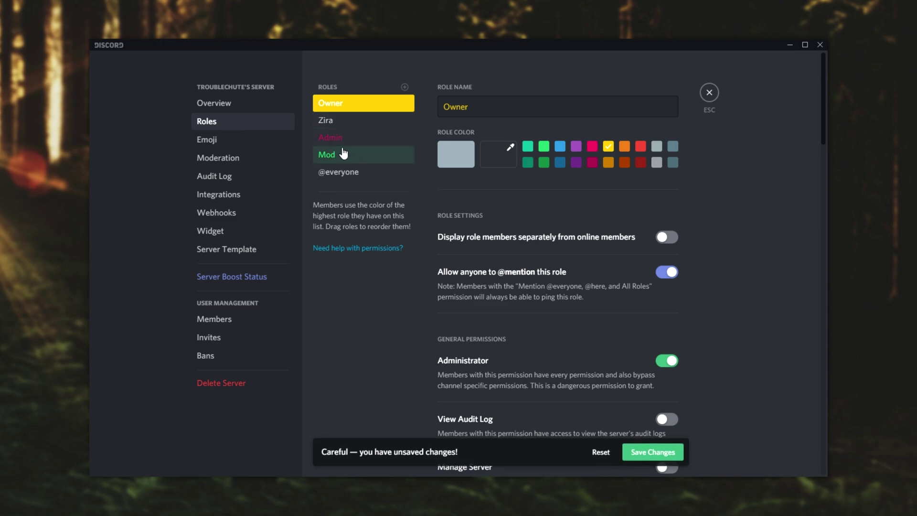
left_click_drag(340, 137, 347, 113)
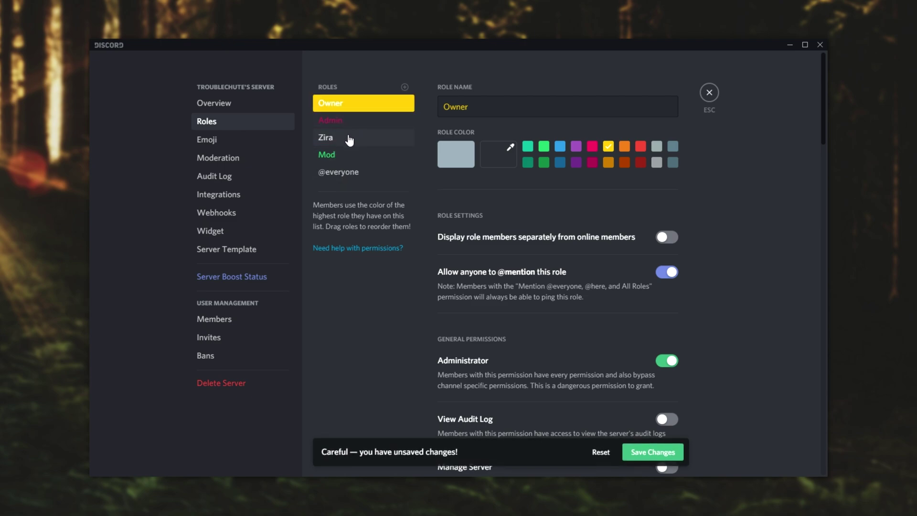
left_click(648, 451)
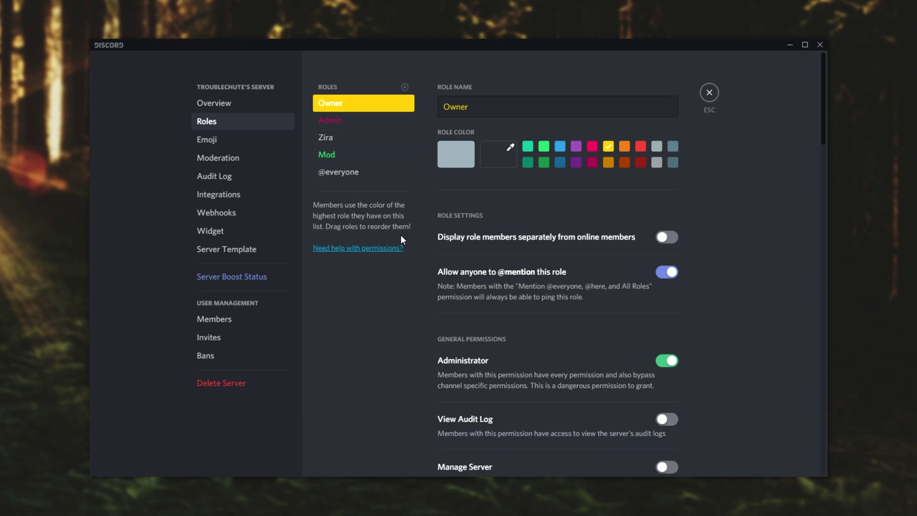
Step: Turn on the Manage Roles permission for the Mod role
left_click(377, 156)
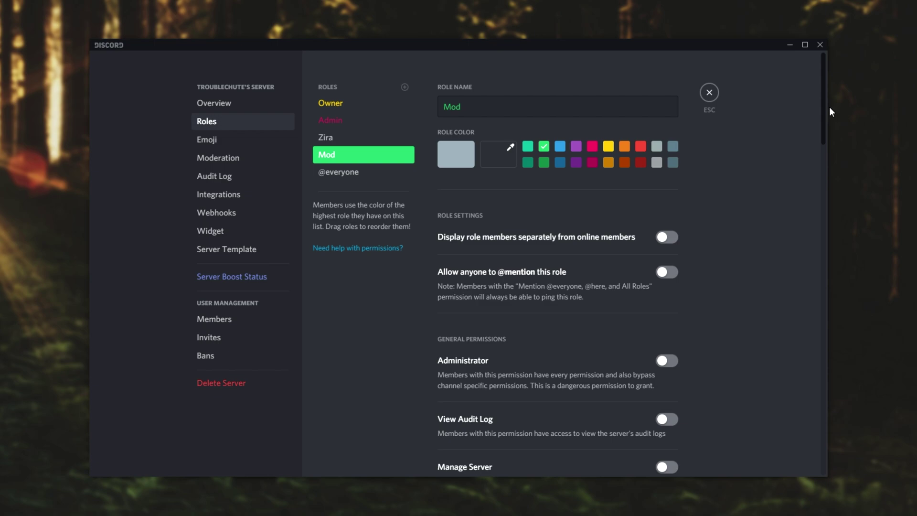
scroll(825, 112, "down", 1)
left_click_drag(823, 112, 824, 162)
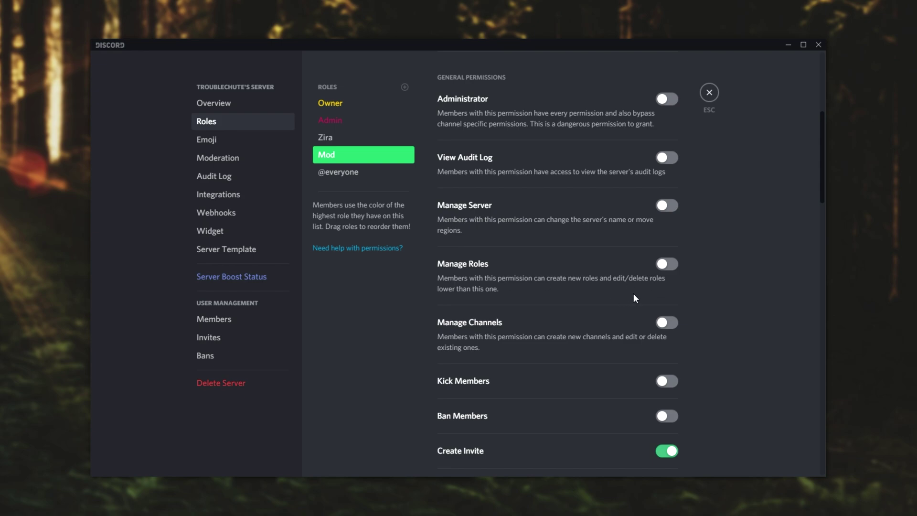
left_click(667, 265)
left_click(377, 179)
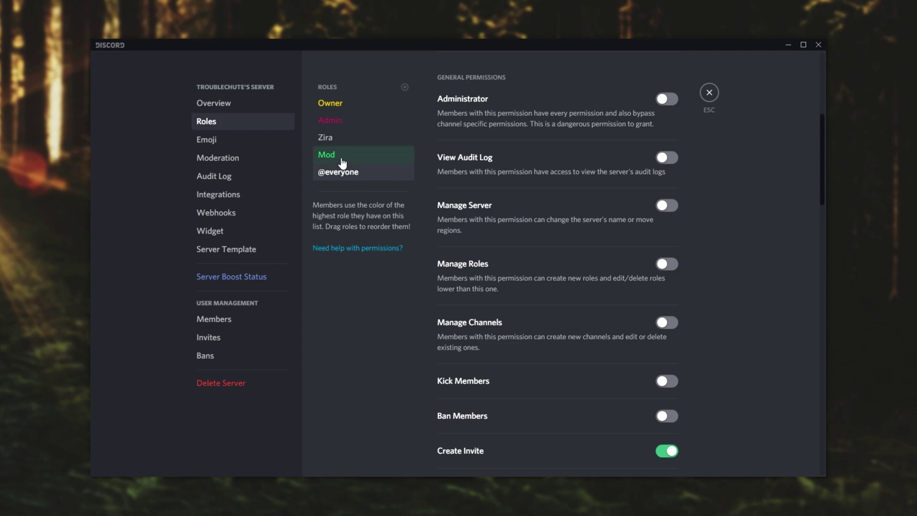
left_click_drag(340, 160, 351, 139)
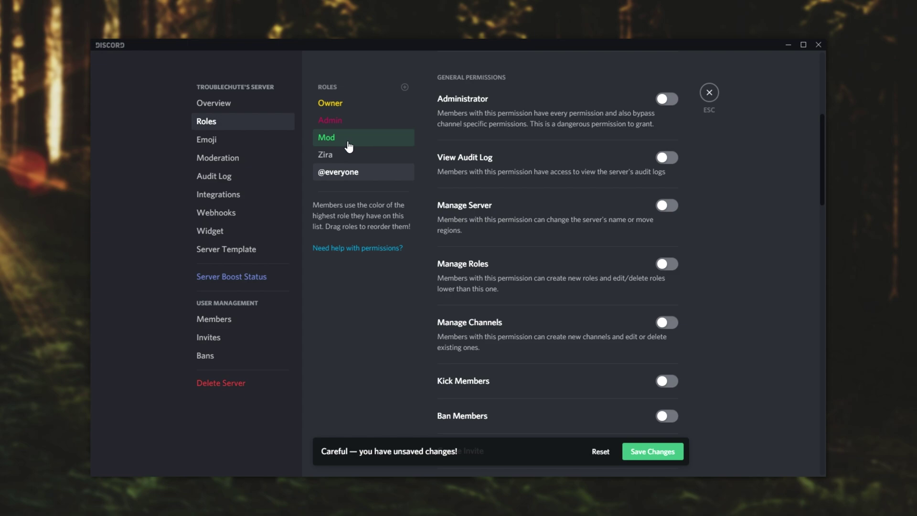
left_click(643, 450)
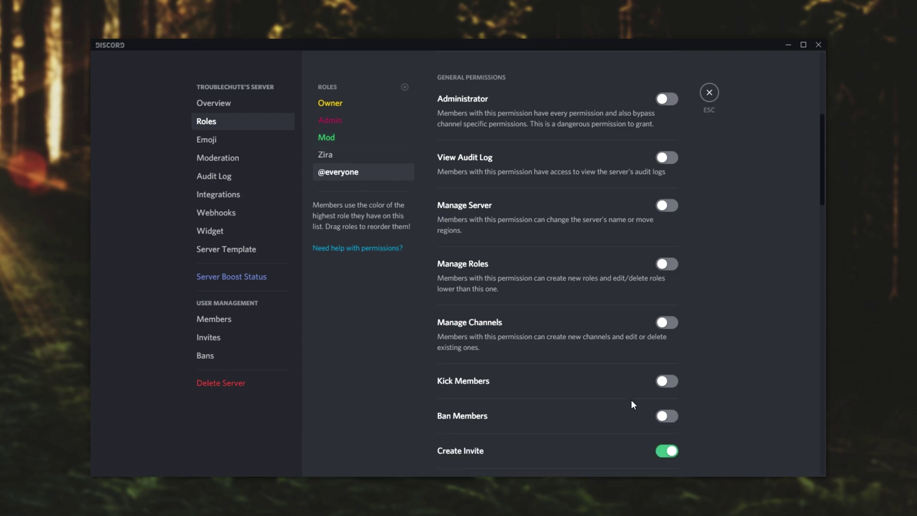
left_click(376, 142)
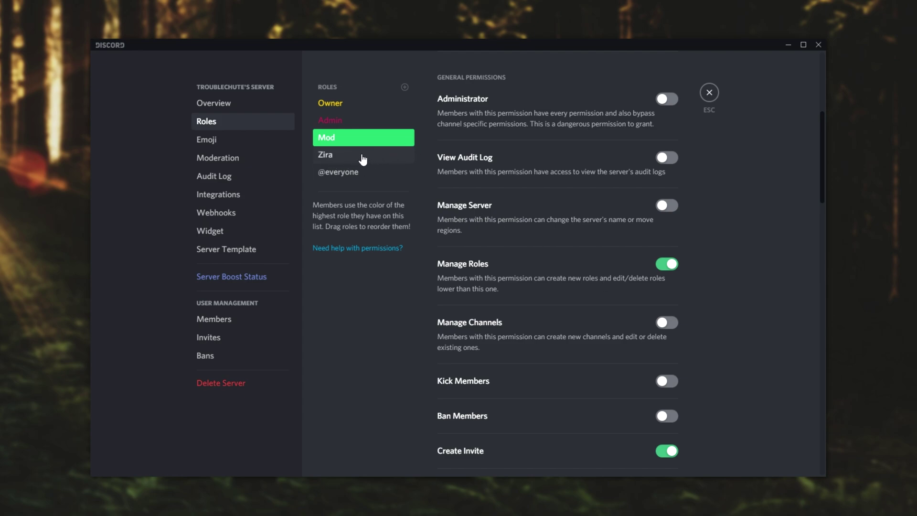
left_click_drag(356, 120, 365, 146)
left_click(651, 453)
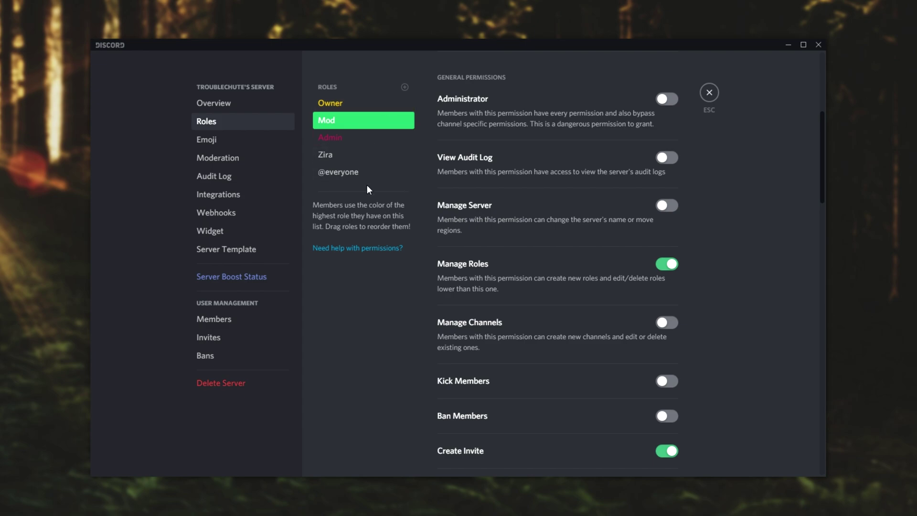
left_click_drag(400, 118, 374, 137)
left_click(669, 452)
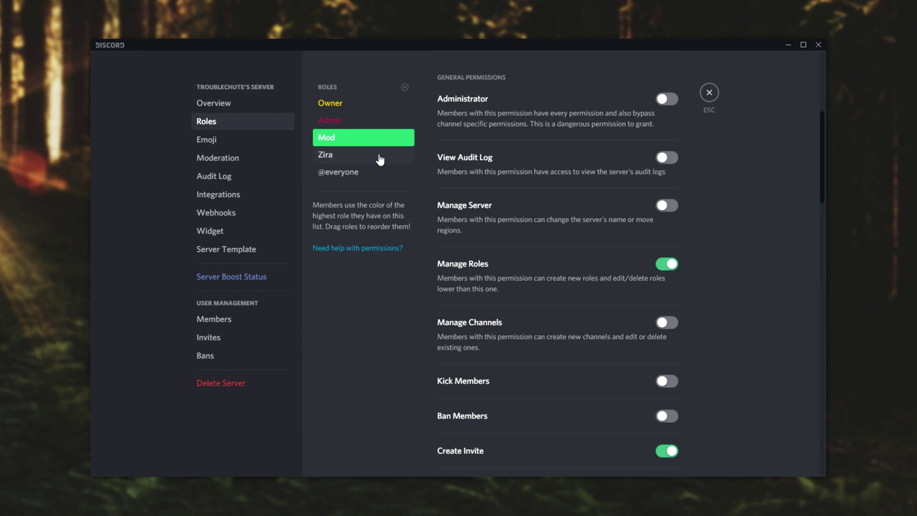
left_click_drag(821, 134, 823, 255)
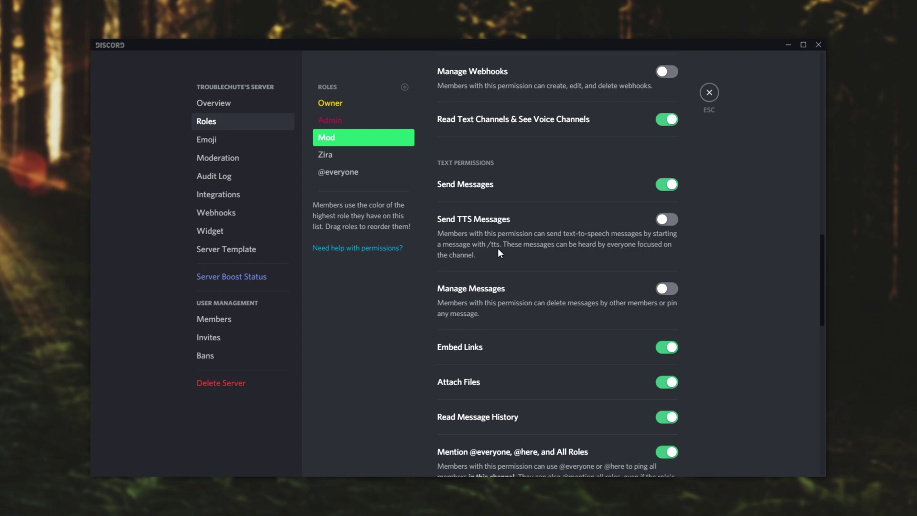
Step: Close Server Settings and open the test voice channel's settings
scroll(790, 282, "down", 10)
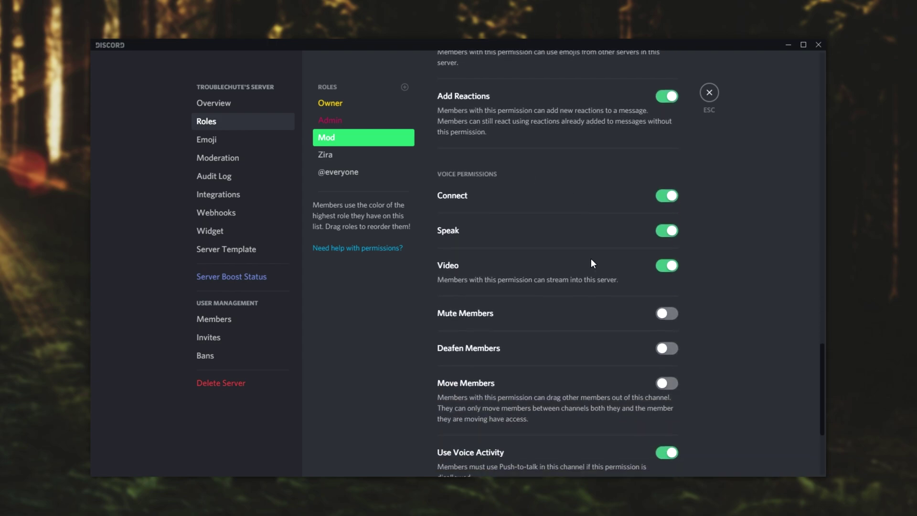
left_click_drag(823, 357, 823, 388)
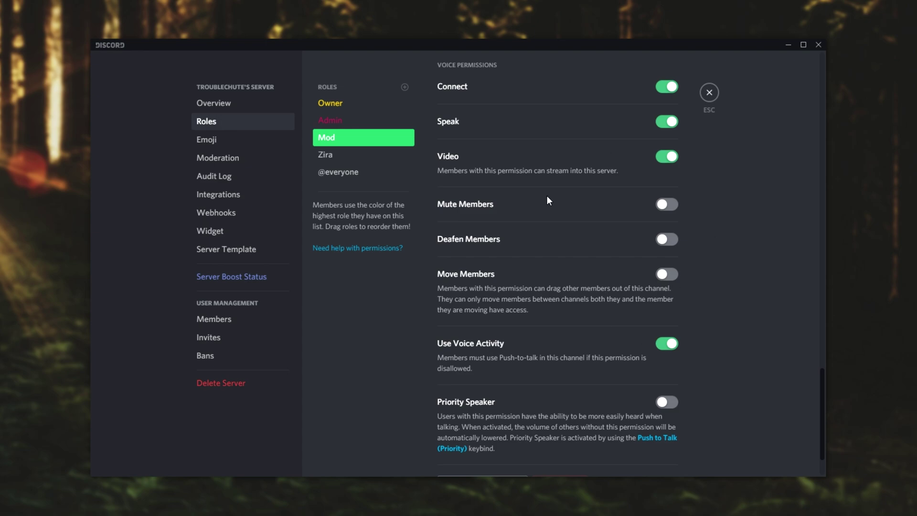
left_click(709, 94)
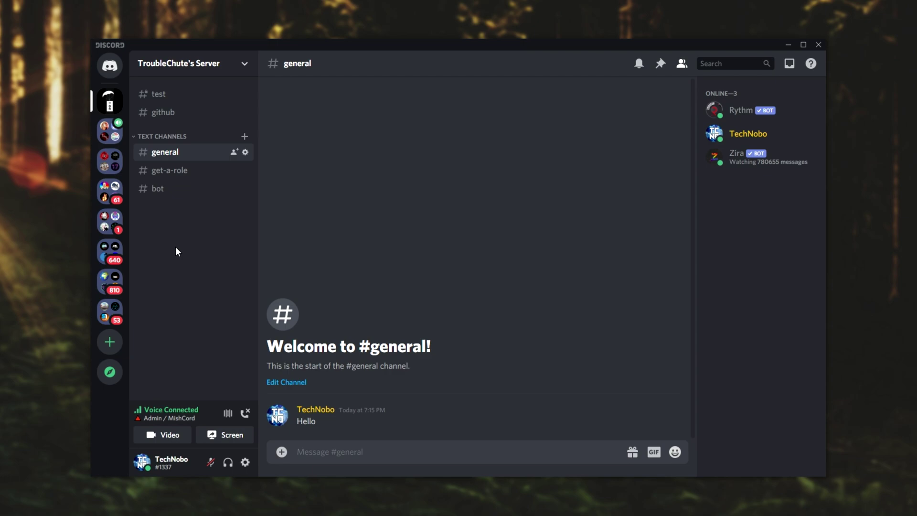
right_click(194, 231)
left_click(251, 264)
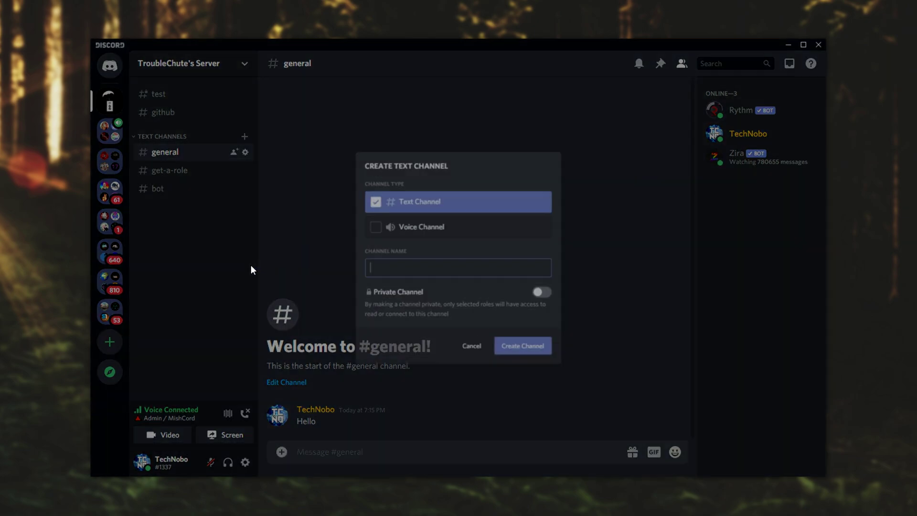
right_click(173, 213)
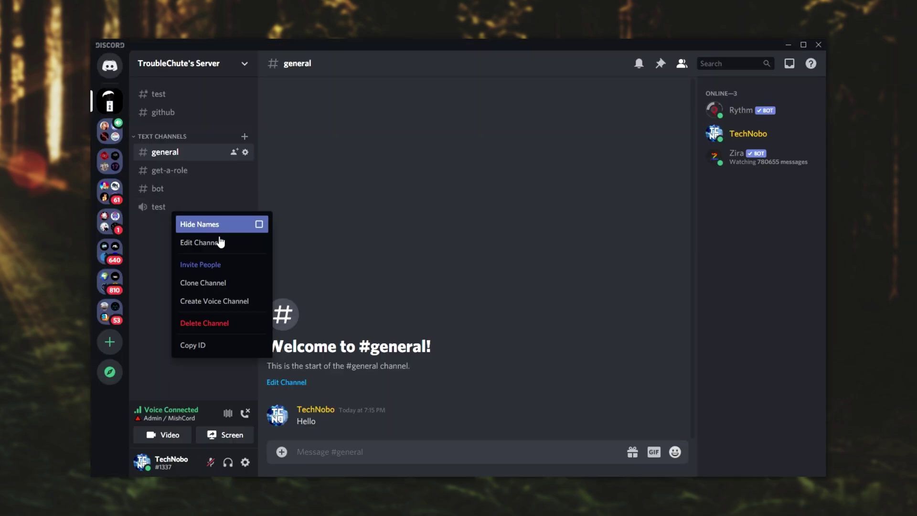
left_click(250, 242)
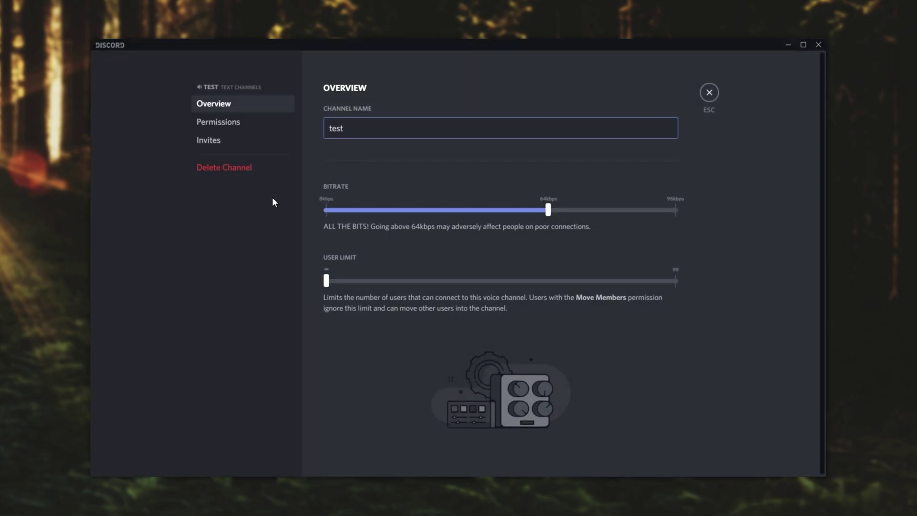
Step: Toggle the test channel's View Channel permission and reset it to neutral, then close
left_click(236, 127)
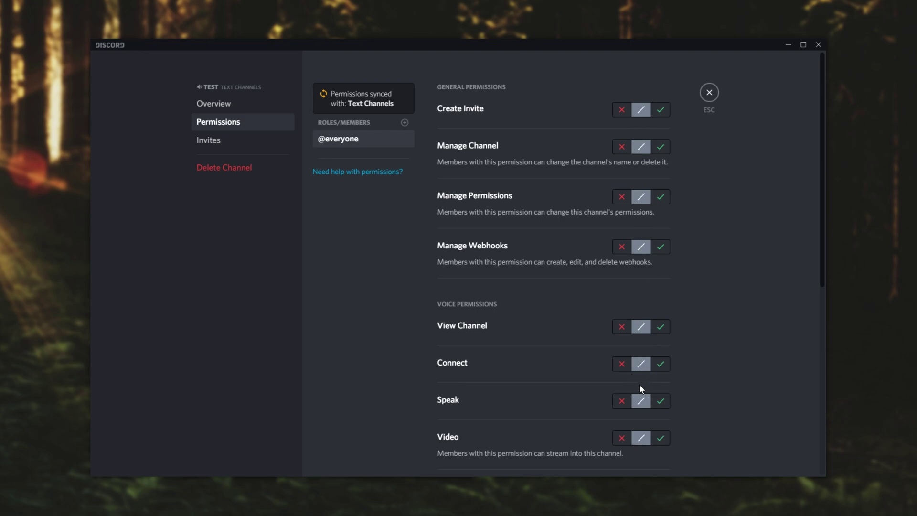
left_click(621, 327)
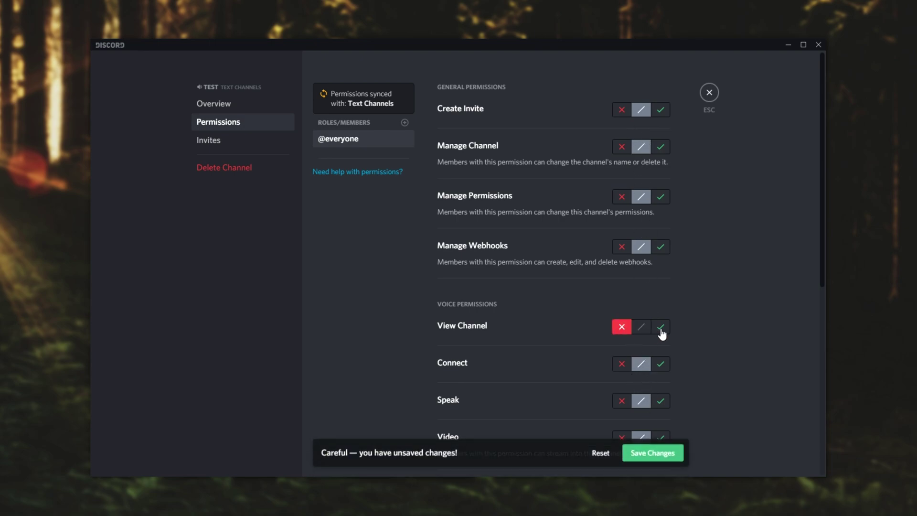
left_click(658, 328)
left_click(659, 329)
mouse_move(823, 158)
left_mouse_down()
mouse_move(813, 365)
mouse_move(824, 260)
mouse_move(816, 147)
left_mouse_up()
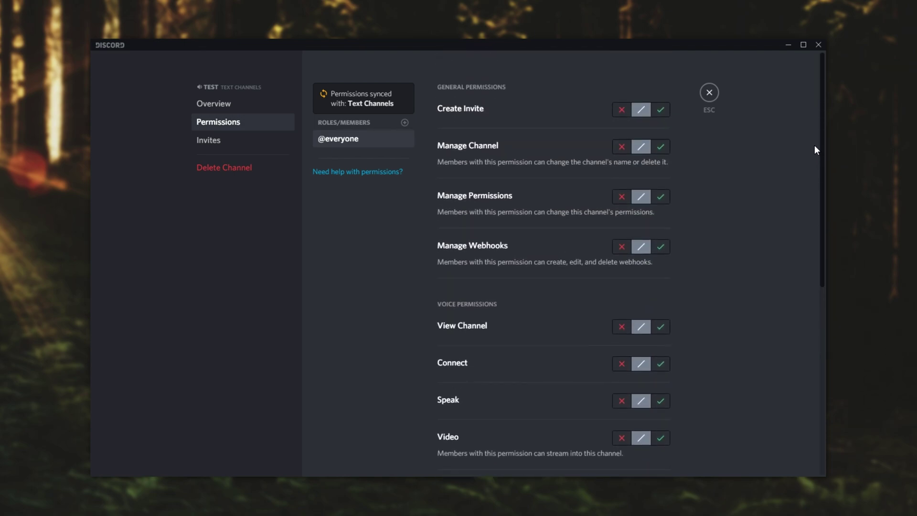
left_click(710, 94)
Step: Review the #general channel's permissions without changing anything
right_click(176, 154)
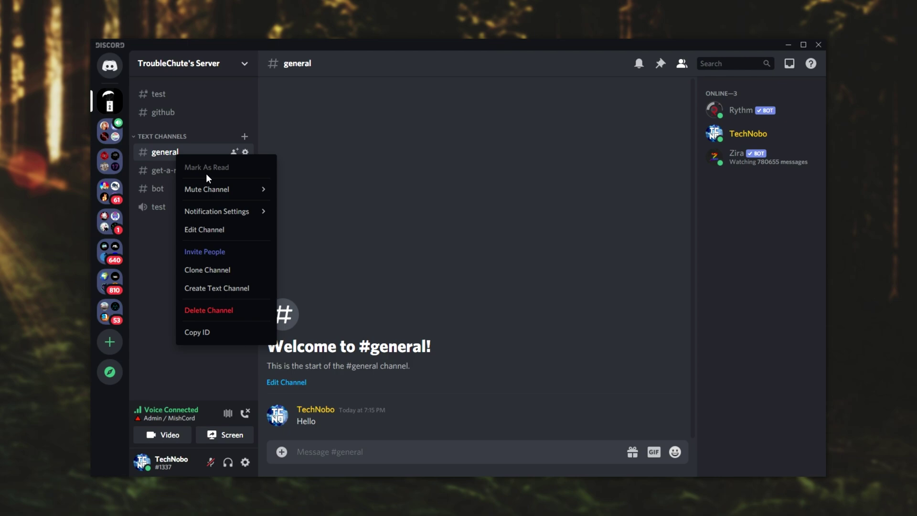
left_click(214, 231)
left_click(238, 125)
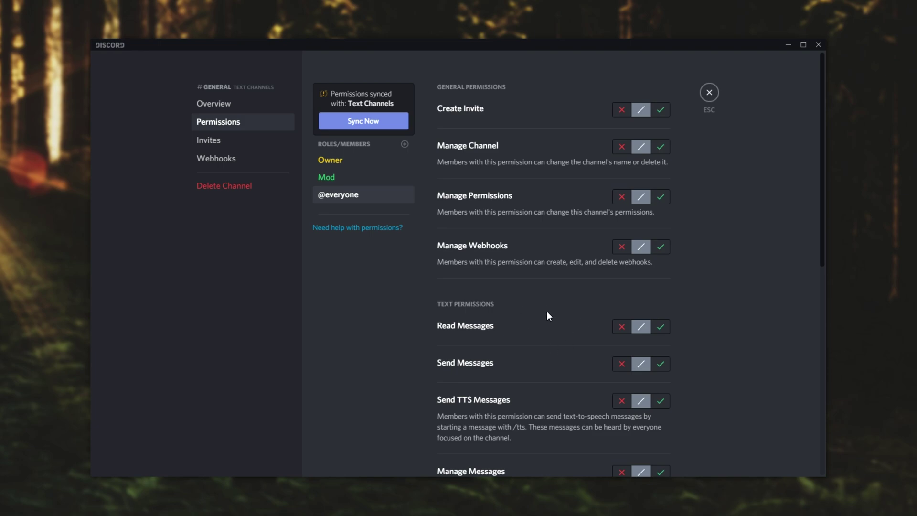
left_click(708, 94)
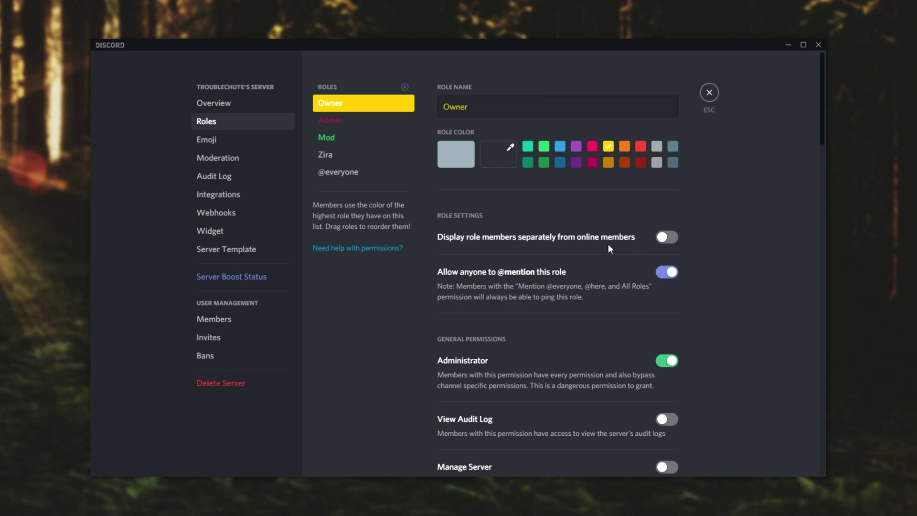
Step: Show Owner role members separately from online members, save, and return to chat
left_click(618, 238)
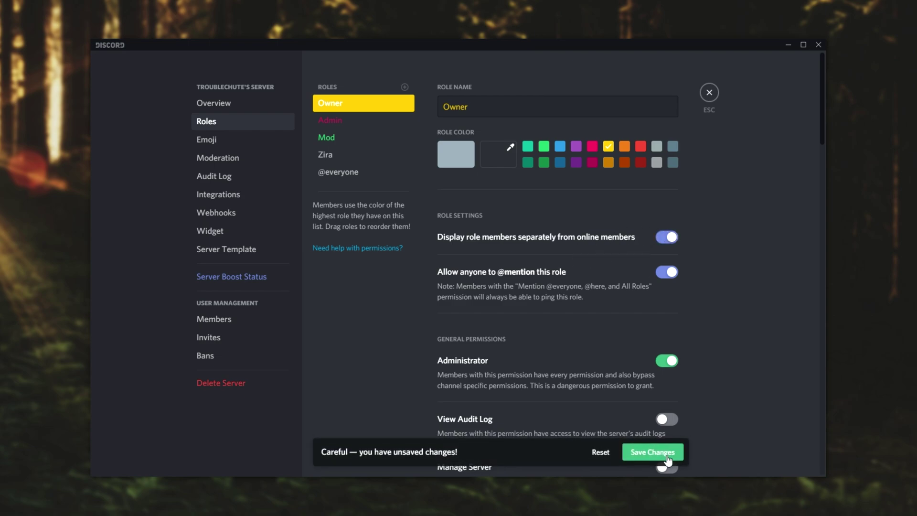
left_click(655, 466)
left_click(708, 96)
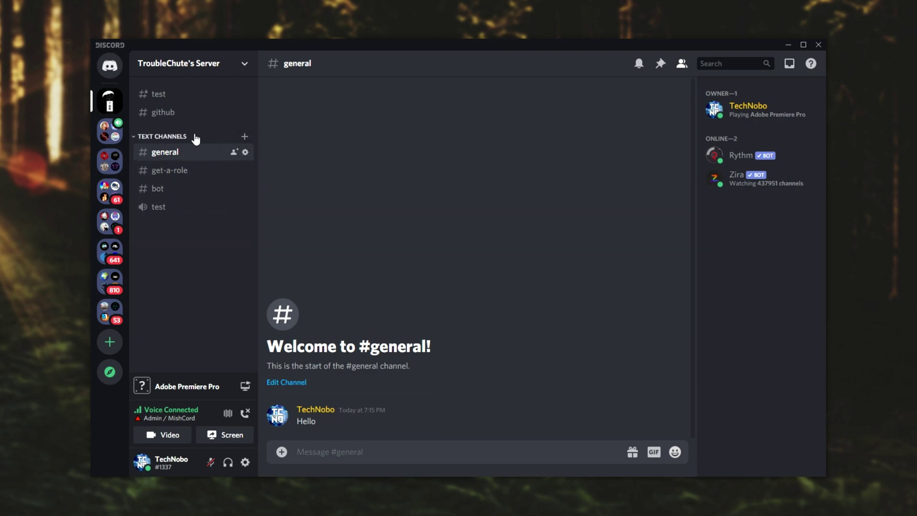
Step: Create a category named 'Name' and move #bot into it
right_click(173, 246)
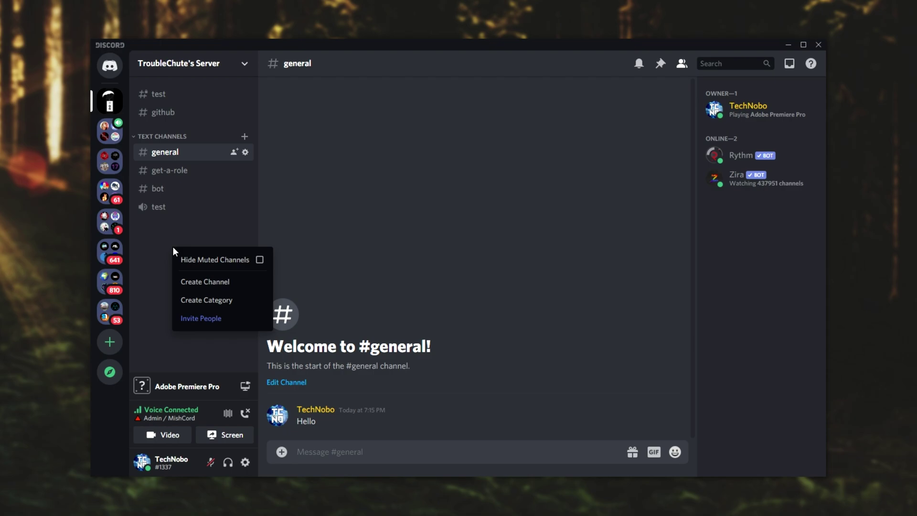
left_click(197, 302)
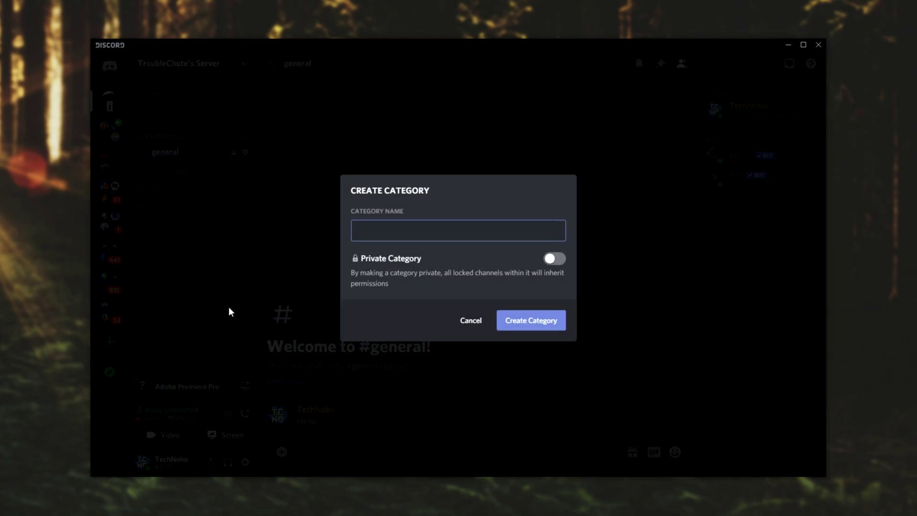
type("Name")
key("Return")
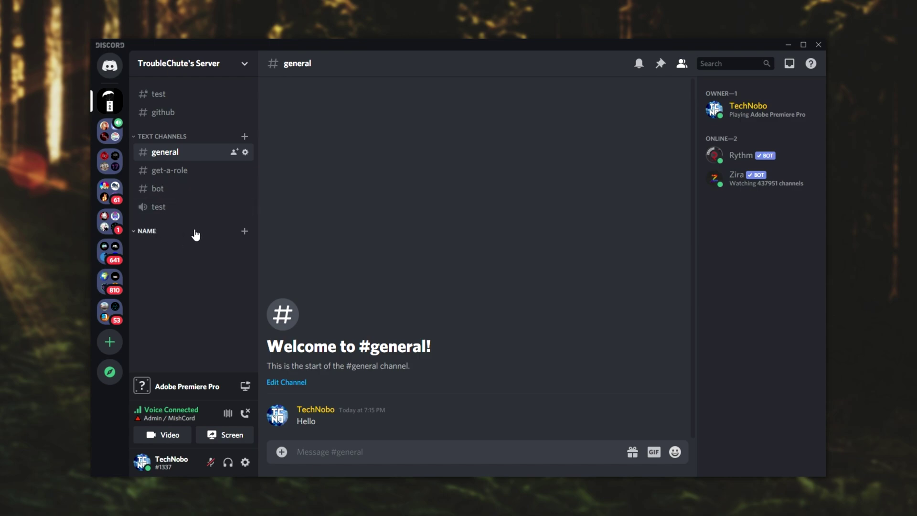
left_click_drag(167, 191, 177, 229)
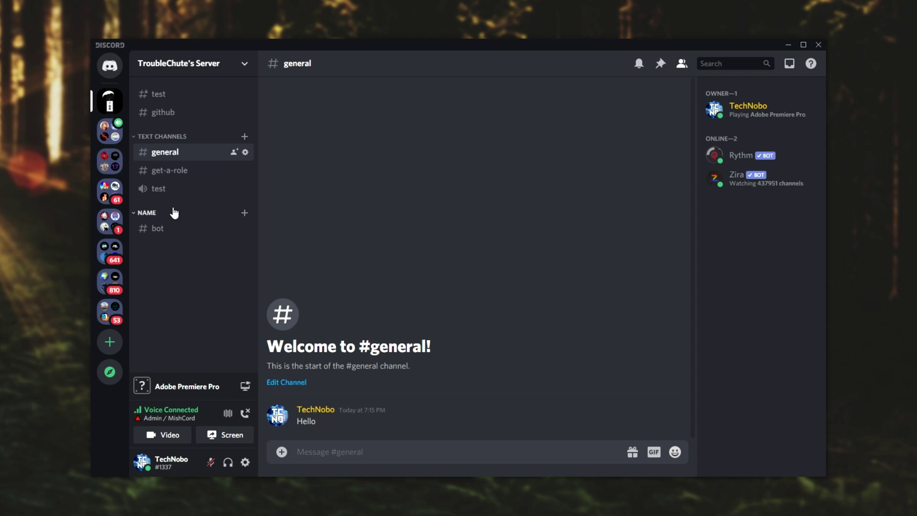
right_click(174, 213)
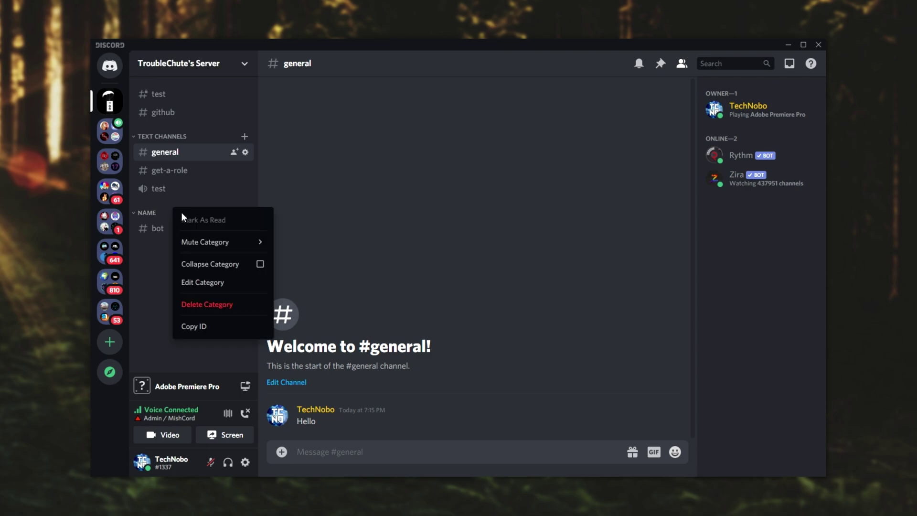
left_click(215, 282)
left_click(229, 121)
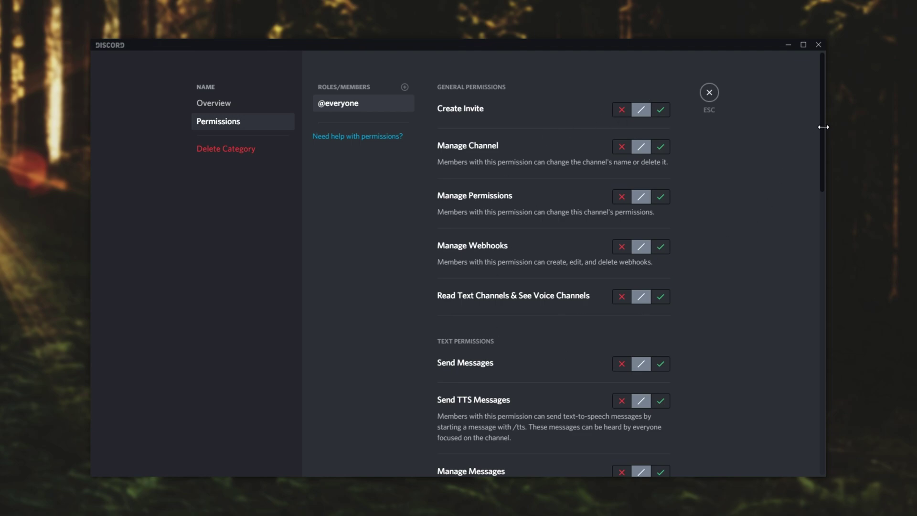
scroll(823, 125, "down", 5)
scroll(759, 284, "down", 2)
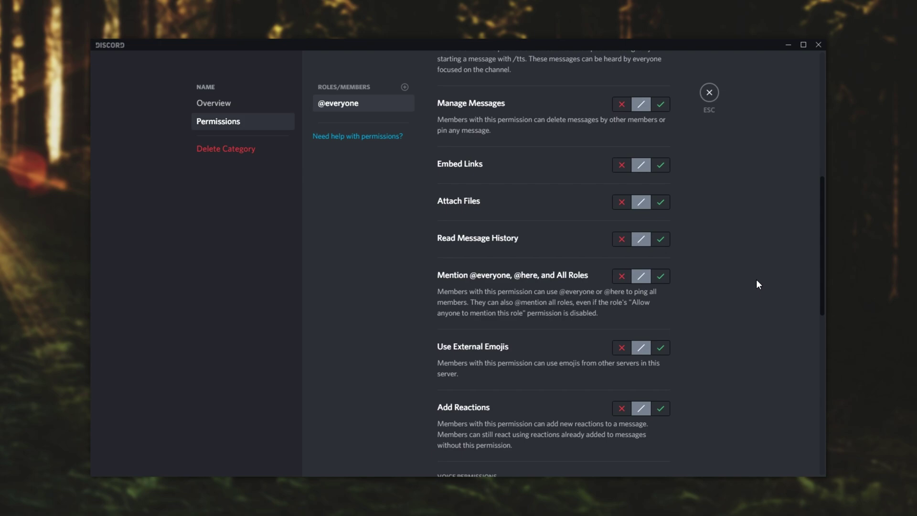
left_click(621, 277)
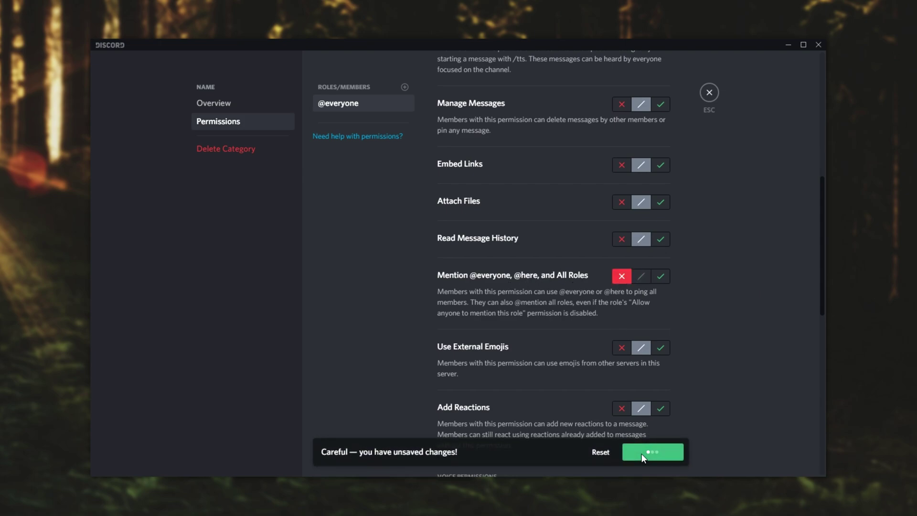
left_click(643, 444)
left_click(710, 93)
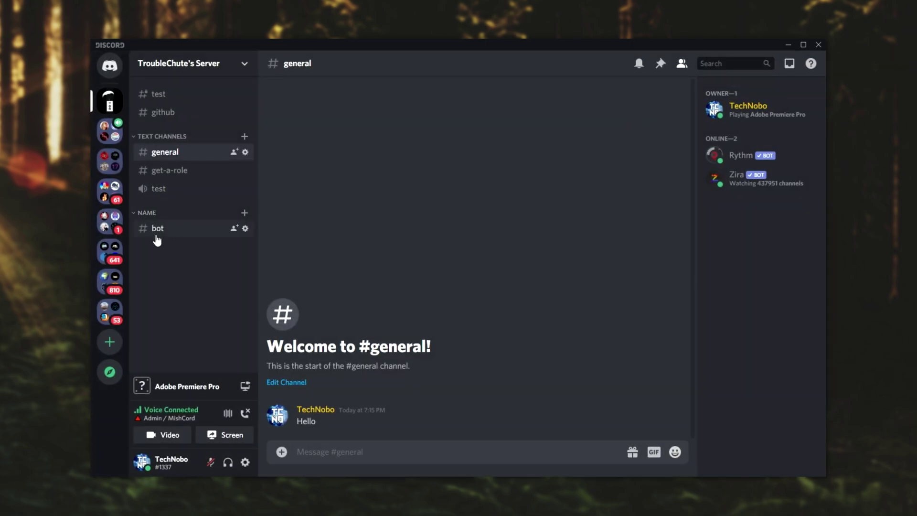
Step: Check #bot's inherited permissions, then drag #get-a-role into the Name category below #bot
right_click(172, 229)
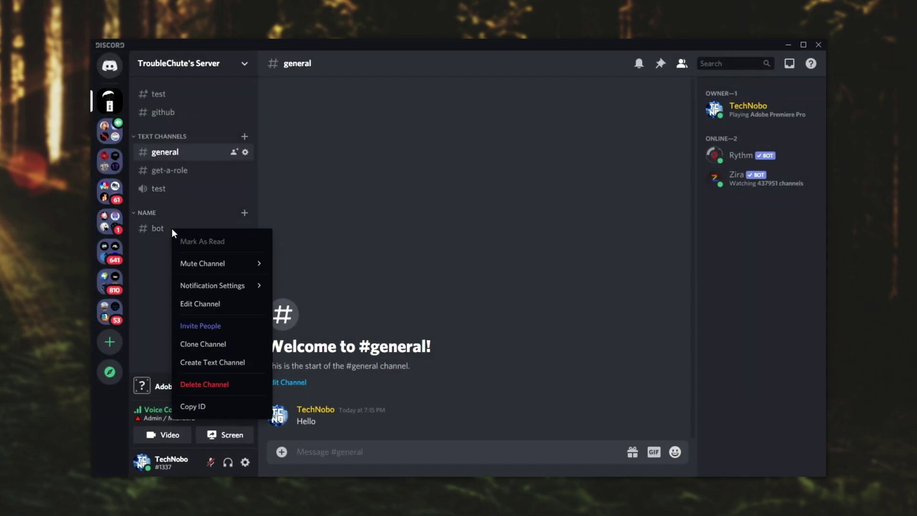
left_click(196, 302)
left_click(241, 125)
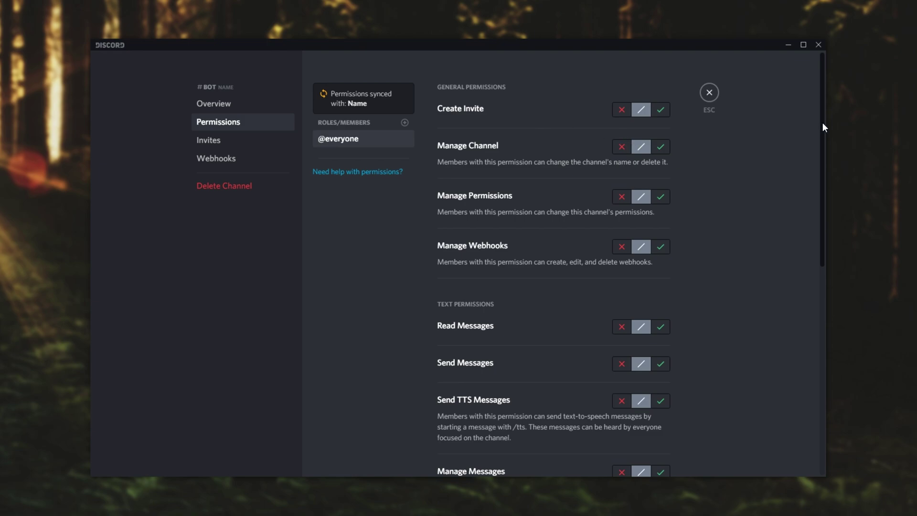
left_click_drag(823, 127, 822, 306)
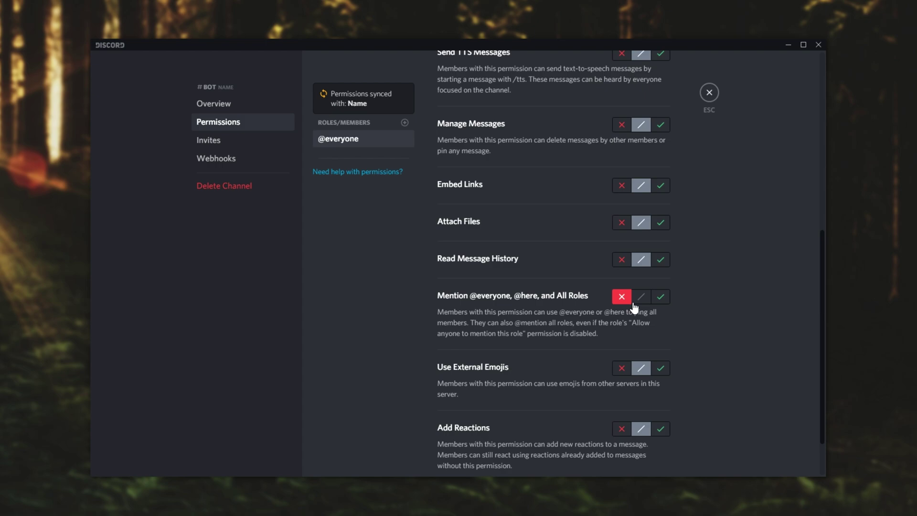
key("Escape")
left_click_drag(179, 172, 191, 220)
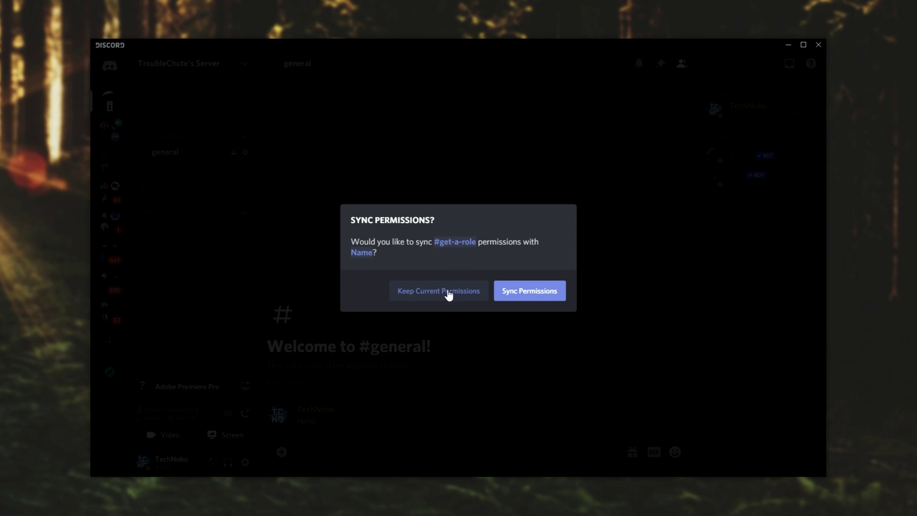
left_click(522, 293)
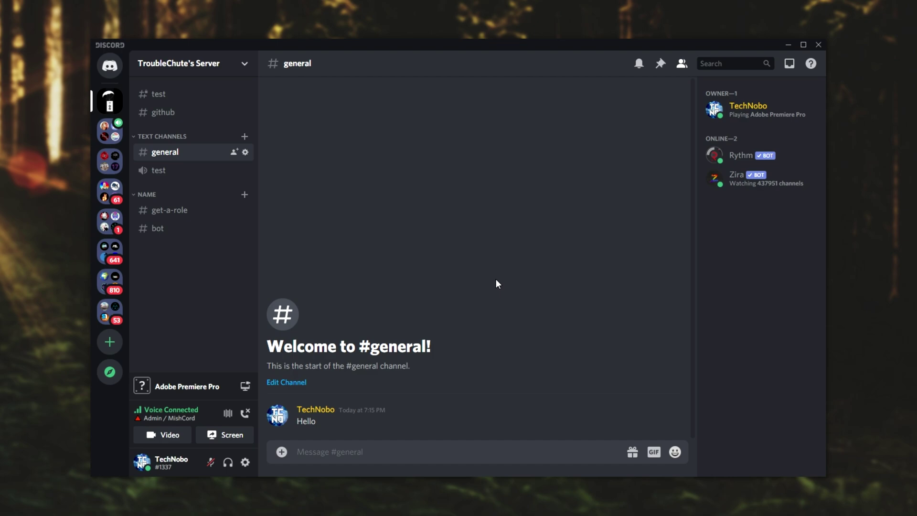
right_click(176, 211)
left_click(198, 285)
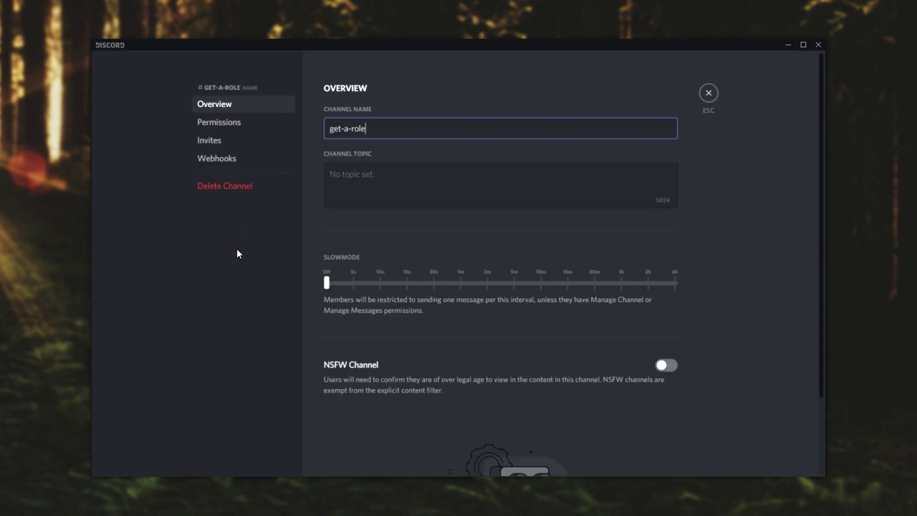
left_click(219, 122)
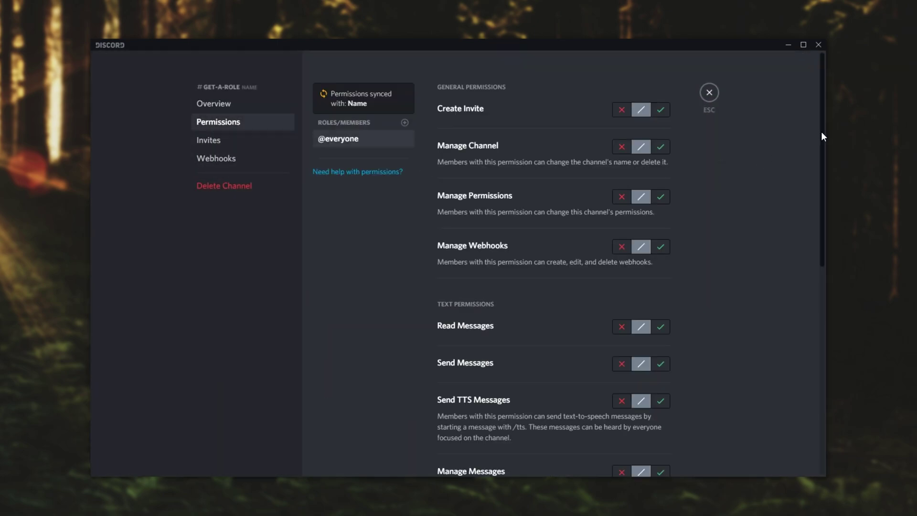
left_click_drag(821, 131, 566, 299)
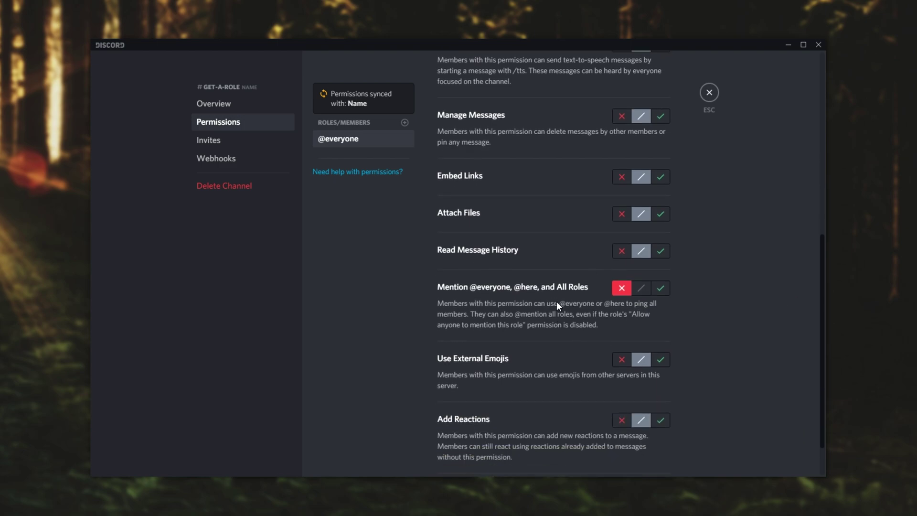
left_click(661, 288)
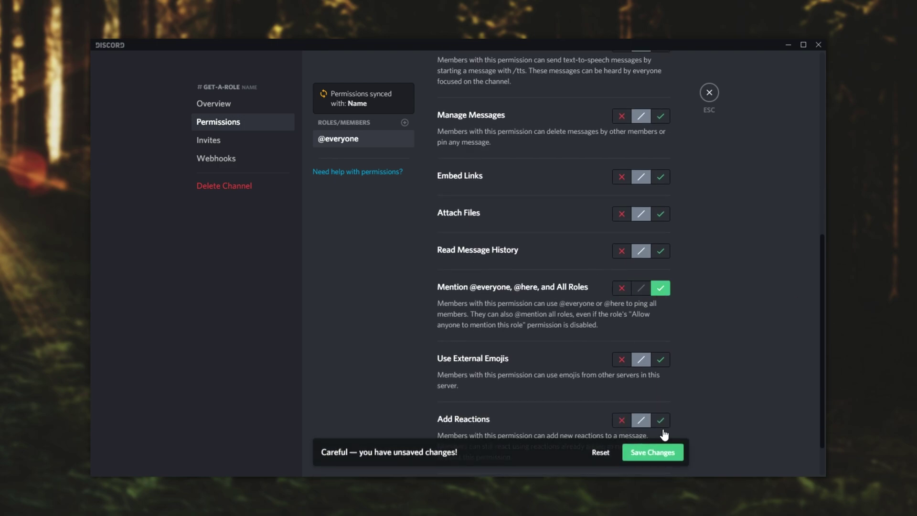
left_click(674, 454)
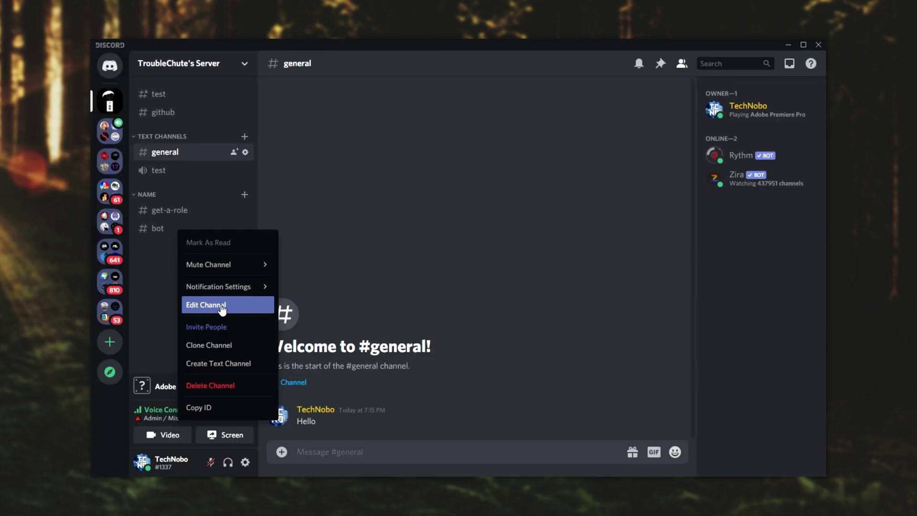
Step: Check the #bot channel's permissions
left_click(196, 303)
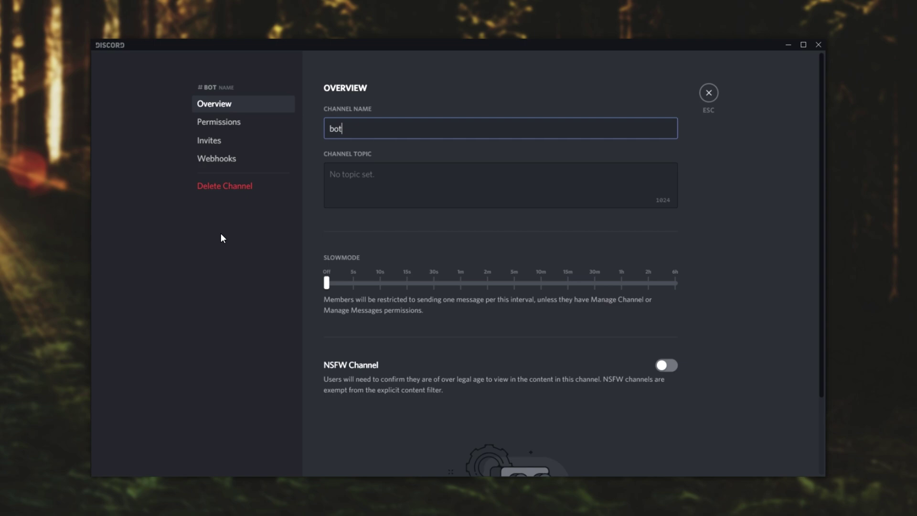
left_click(235, 125)
scroll(601, 294, "down", 8)
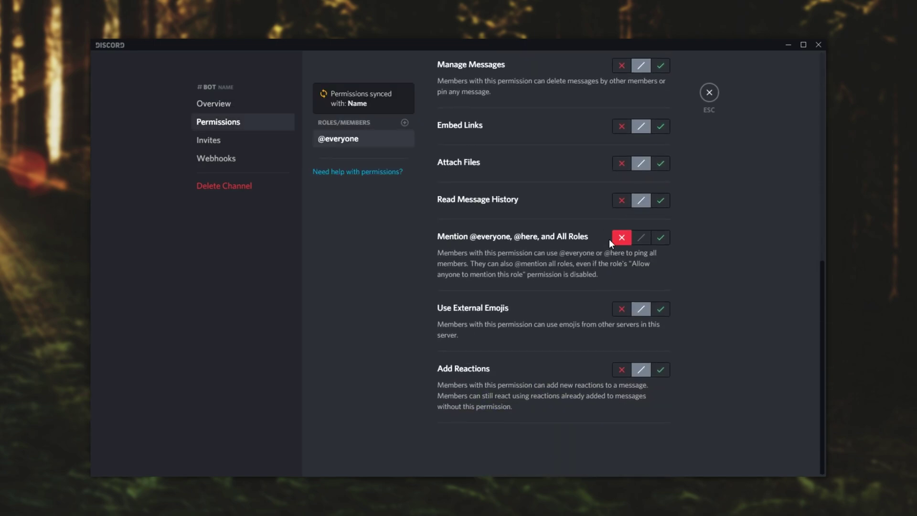
left_click(709, 93)
Step: Re-sync #get-a-role's permissions with the Name category and confirm
right_click(181, 213)
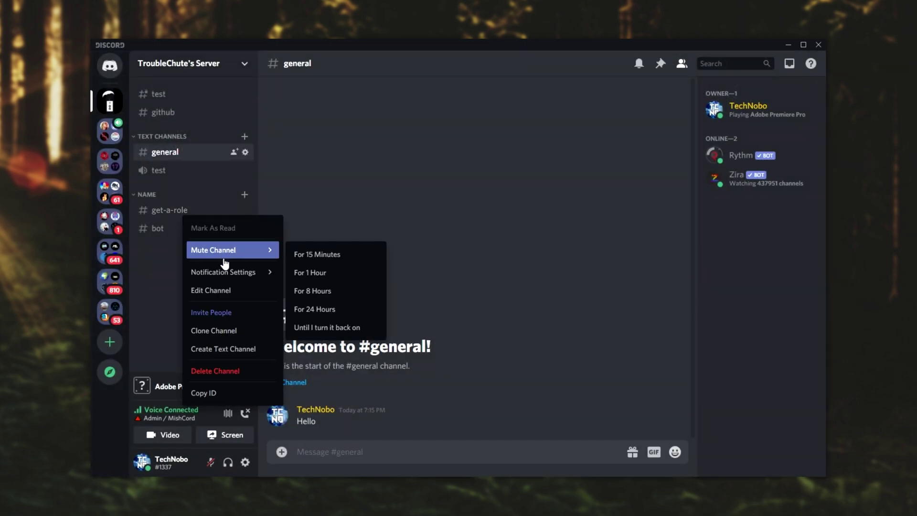
left_click(230, 289)
left_click(287, 123)
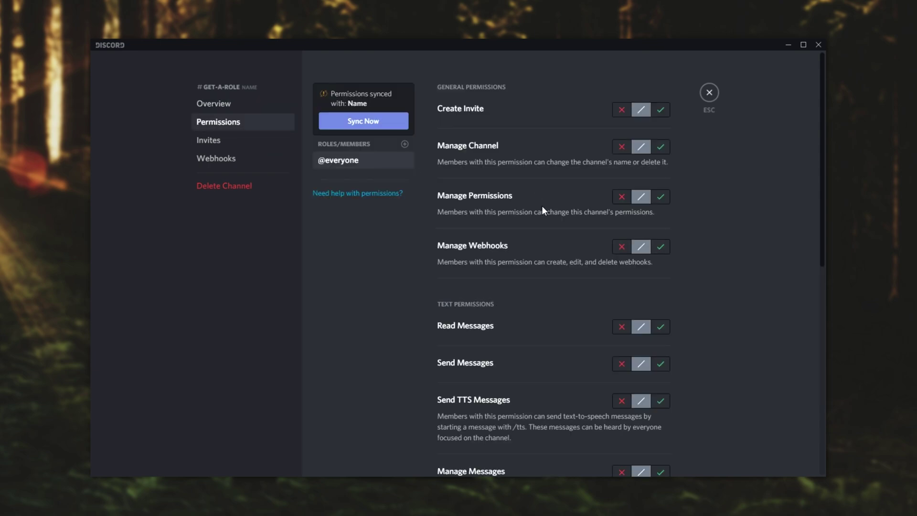
scroll(542, 207, "down", 6)
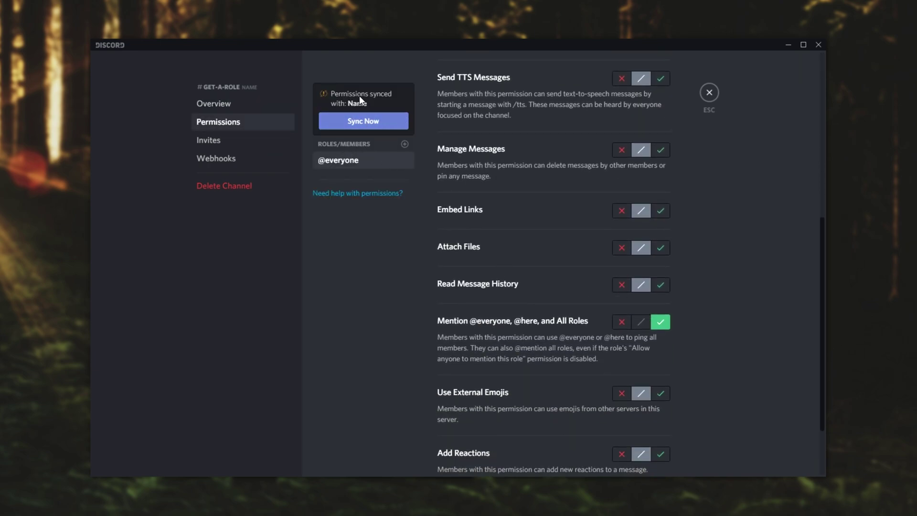
left_click(362, 122)
left_click(528, 289)
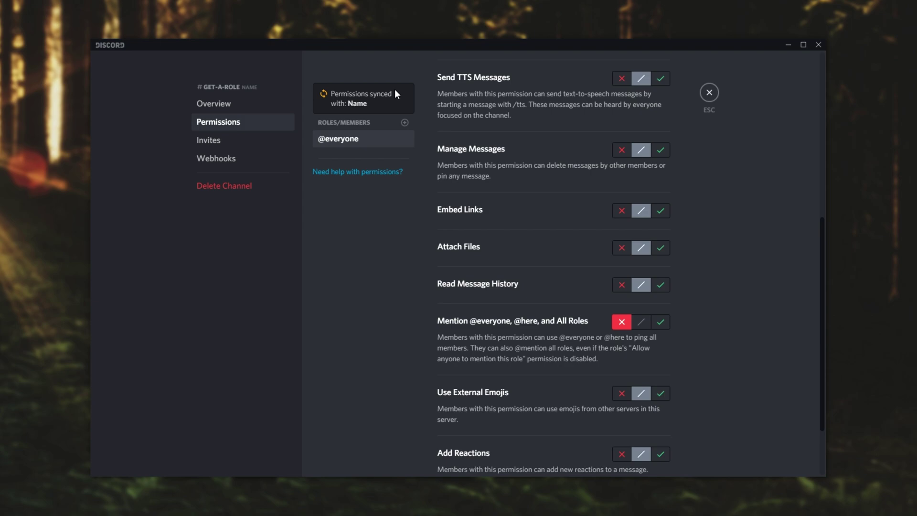
left_click(709, 92)
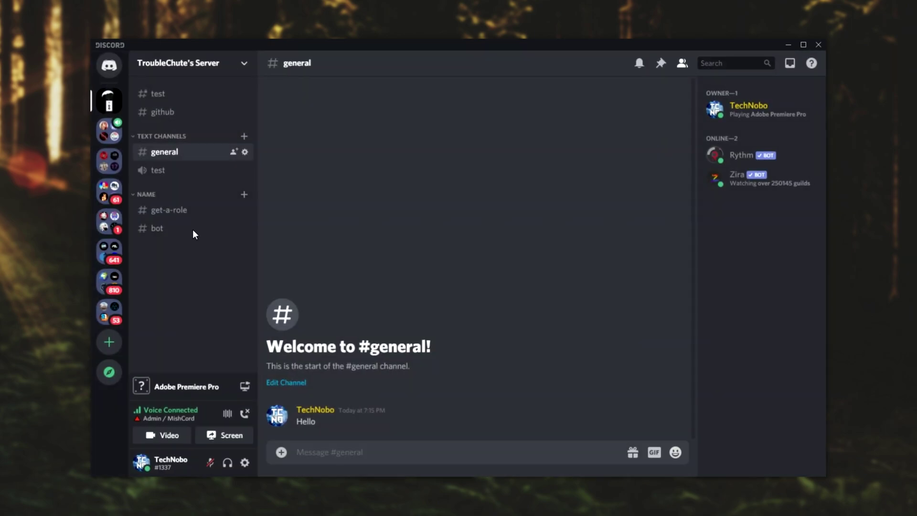
right_click(160, 196)
left_click(202, 271)
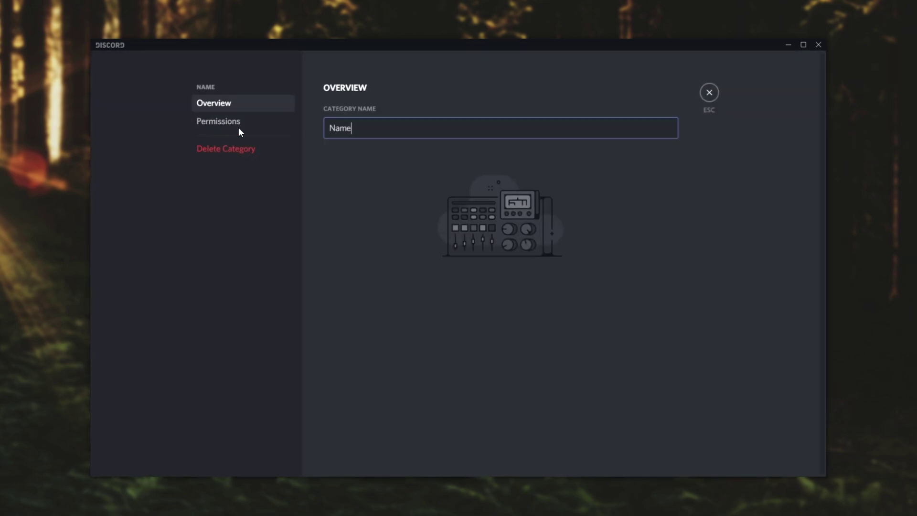
left_click(237, 123)
scroll(651, 361, "down", 5)
left_click(660, 375)
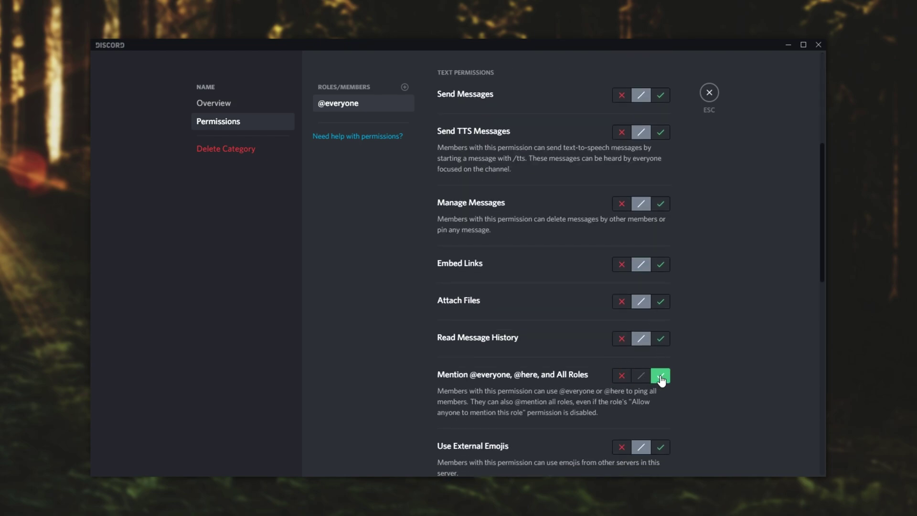
left_click(709, 94)
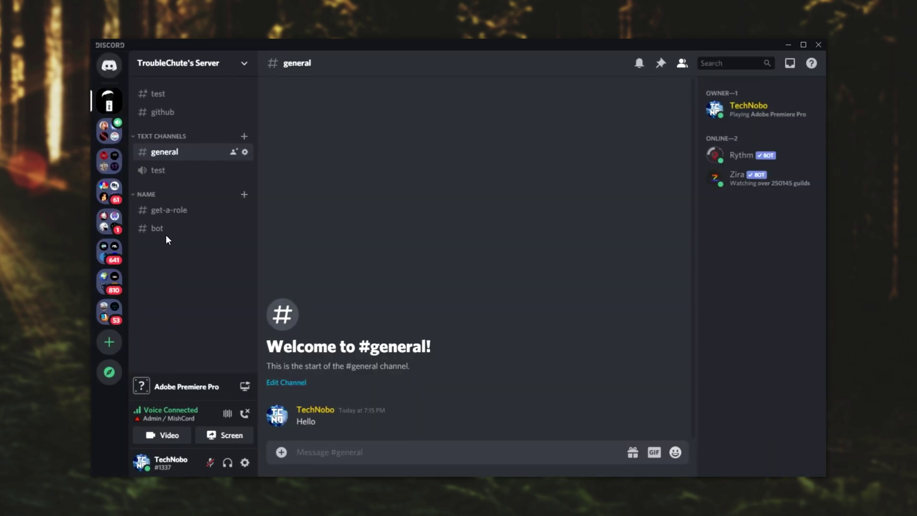
Step: Verify #get-a-role and #bot inherit the category's synced permissions
right_click(169, 210)
mouse_move(212, 267)
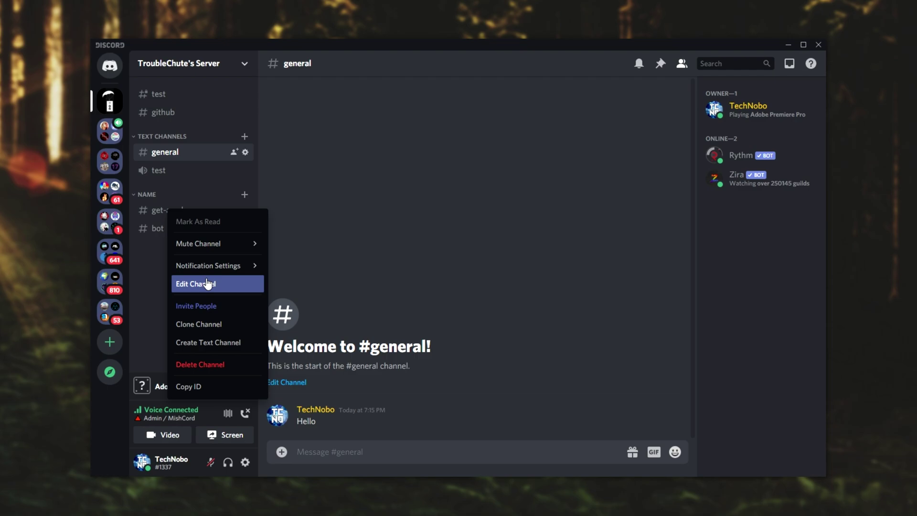
left_click(205, 284)
left_click(219, 122)
scroll(638, 227, "down", 5)
left_click(709, 94)
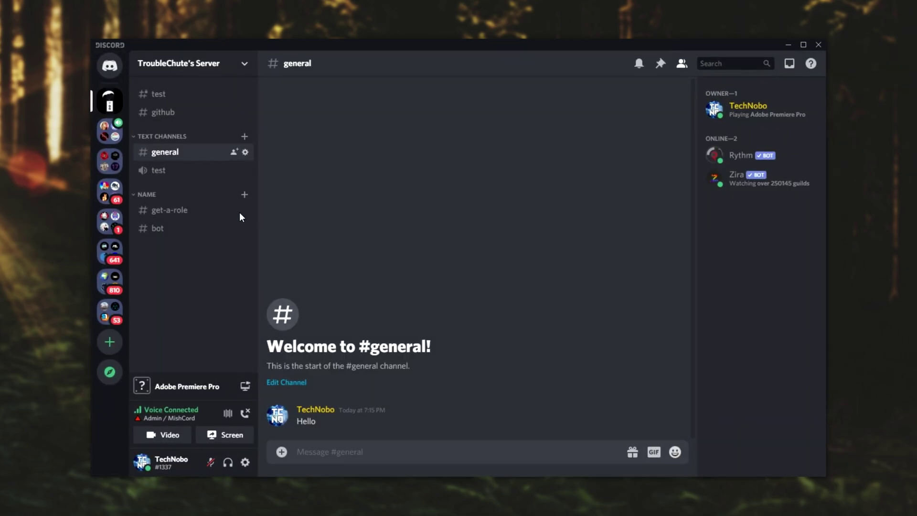
right_click(180, 229)
left_click(254, 302)
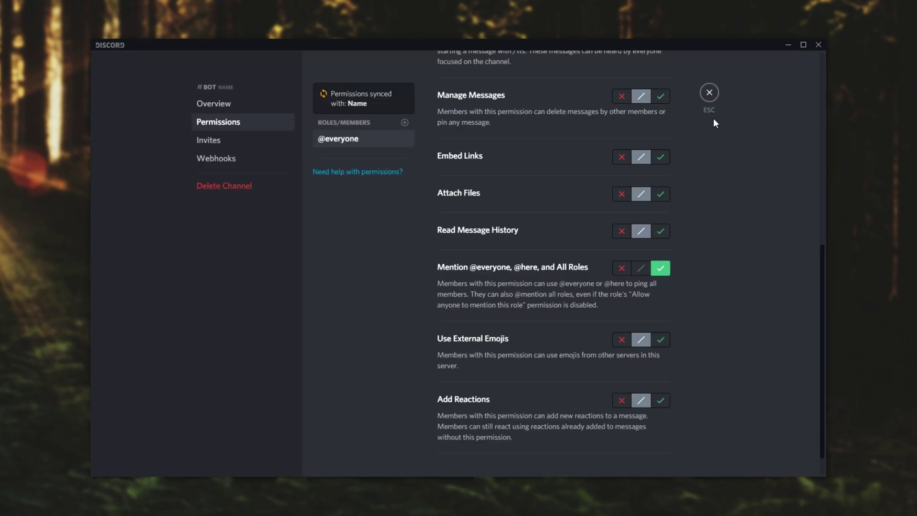
left_click(709, 93)
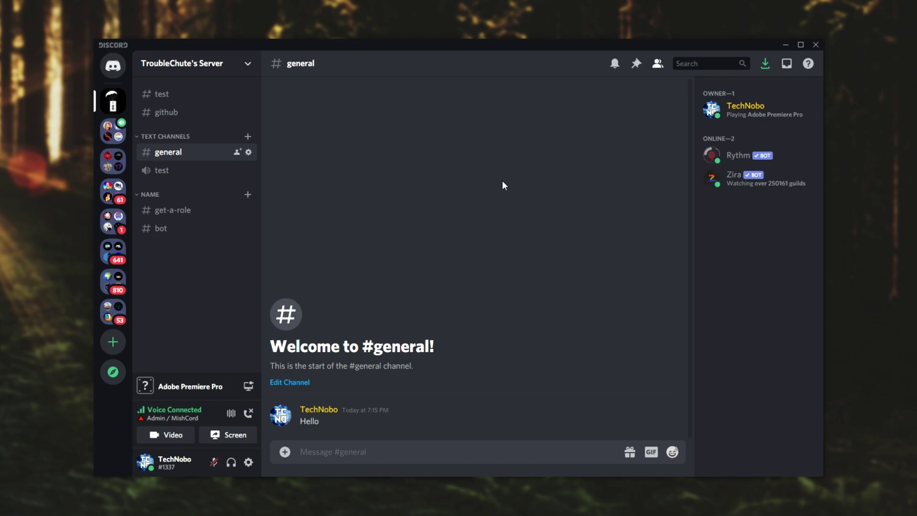
left_click(237, 72)
left_click(194, 137)
left_click(215, 123)
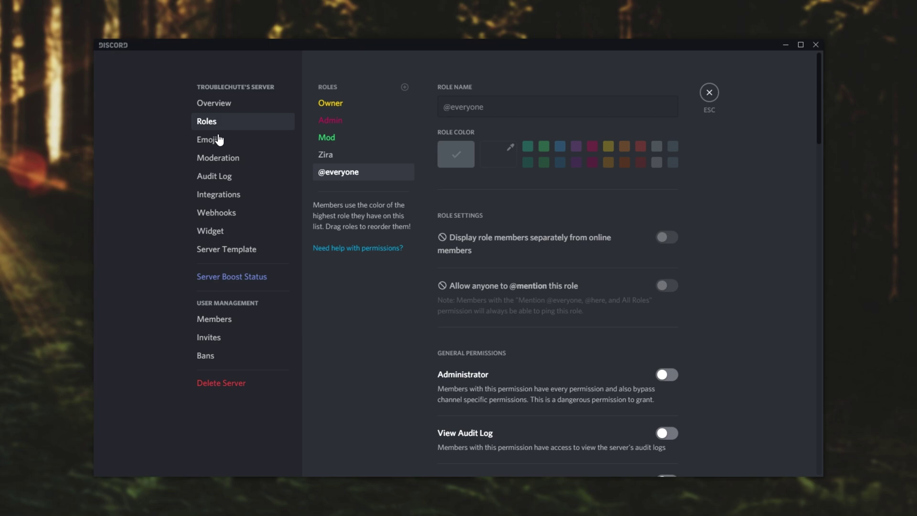
left_click(356, 107)
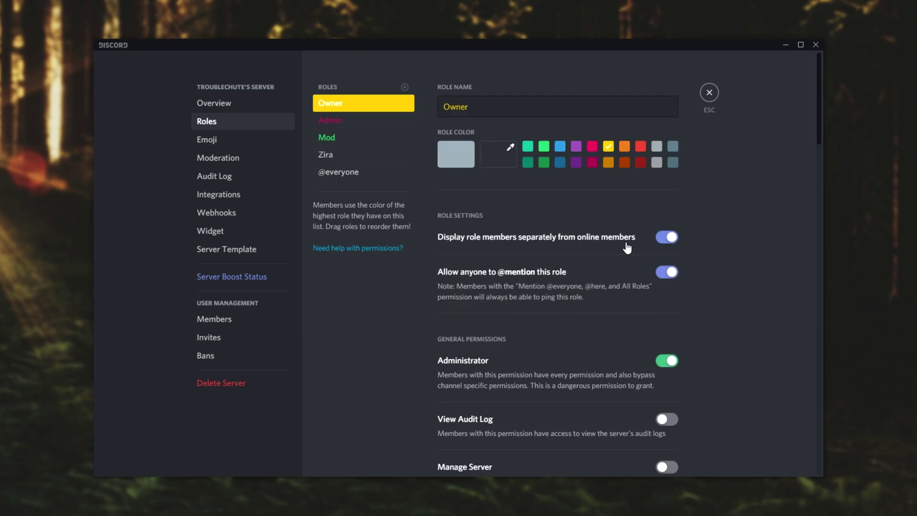
left_click(335, 120)
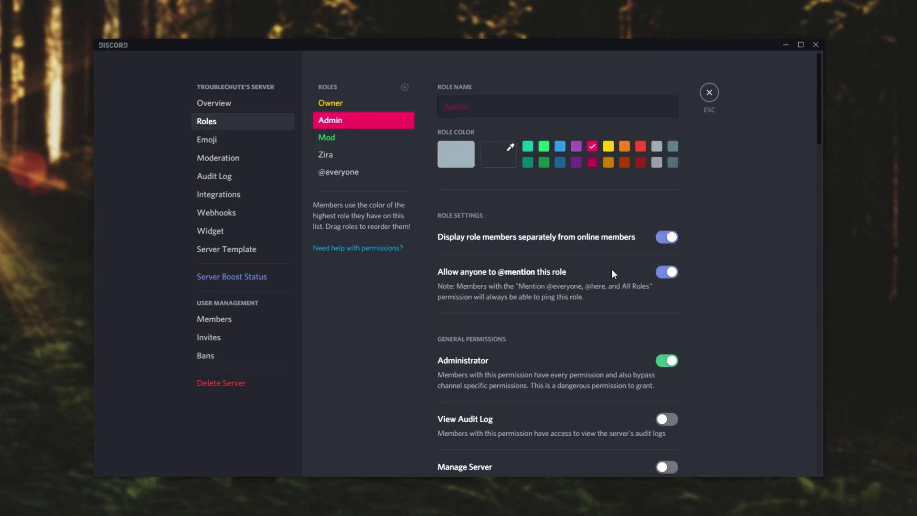
left_click(326, 138)
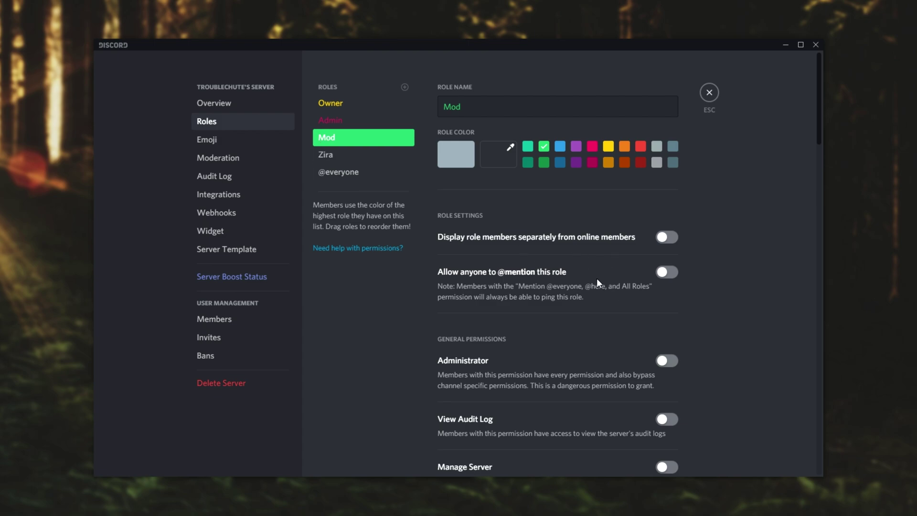
left_click(707, 98)
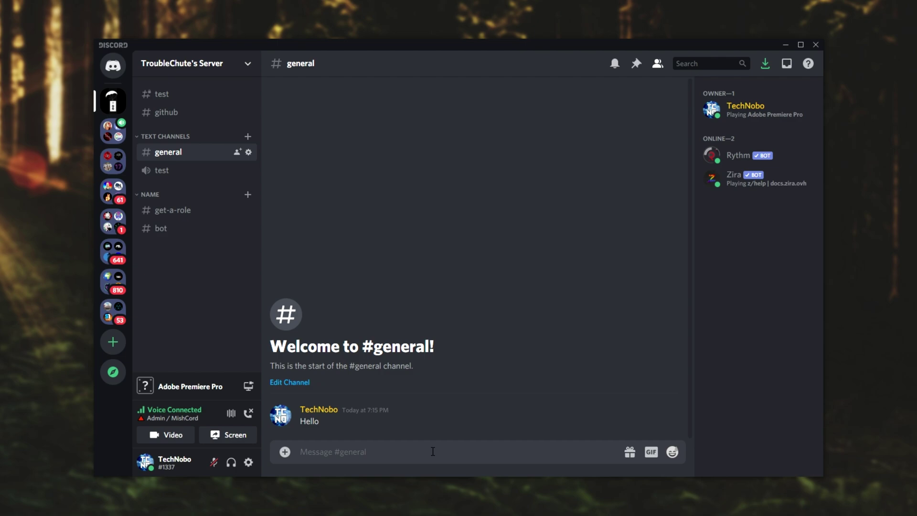
type("@")
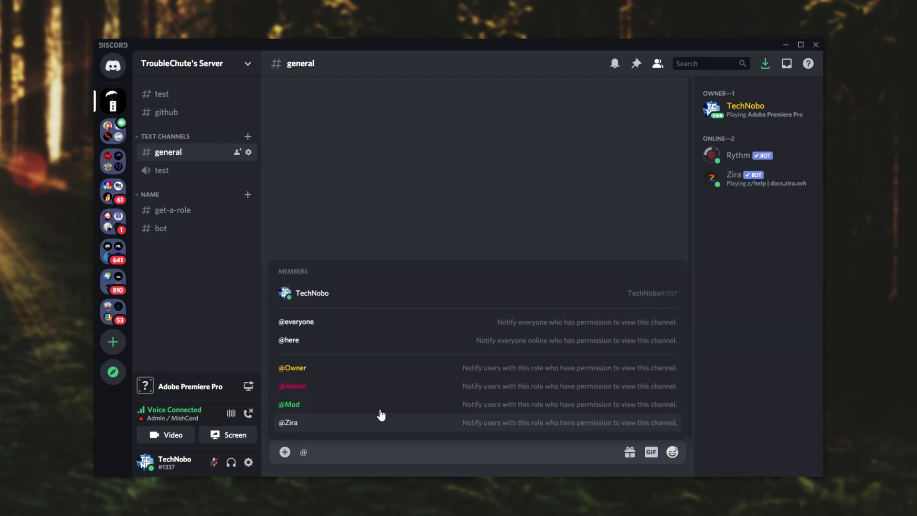
left_click(365, 372)
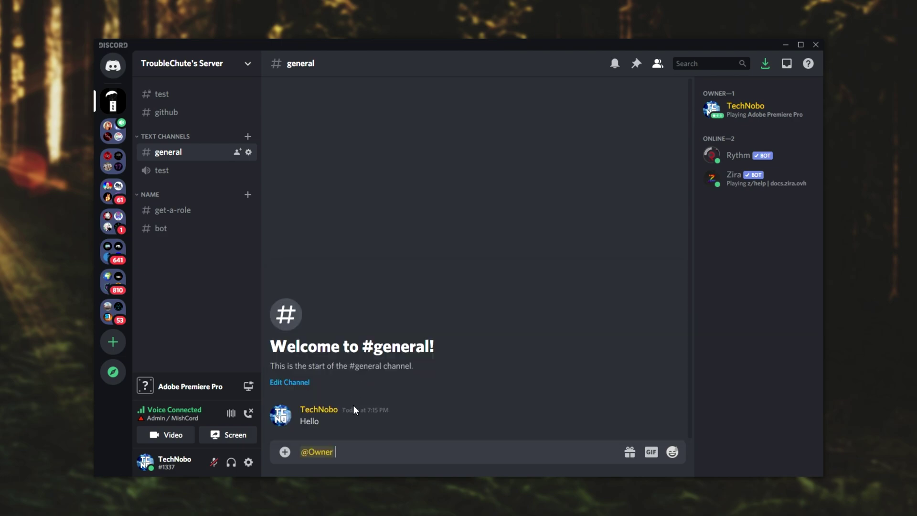
key("Return")
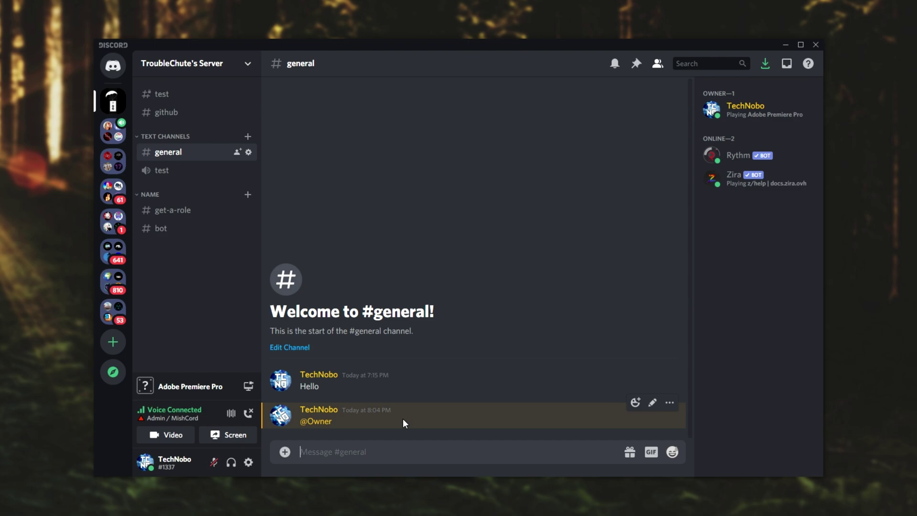
left_click(736, 119)
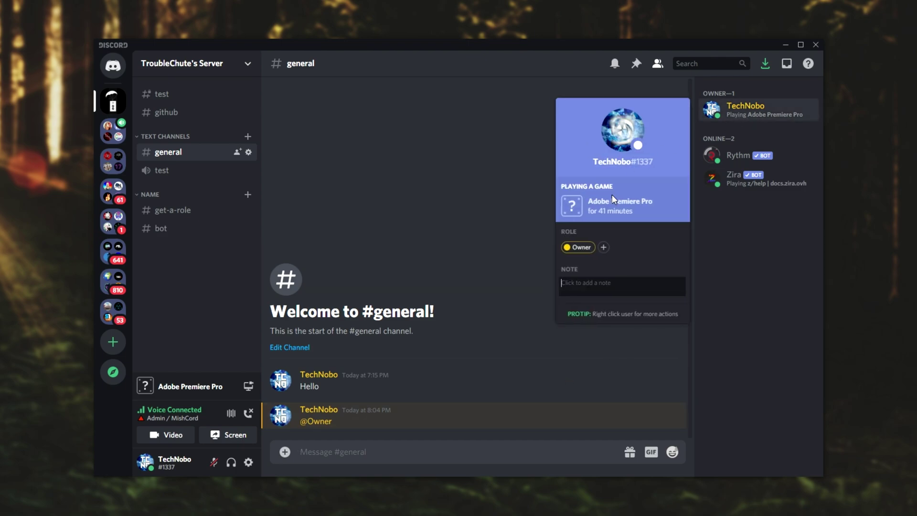
left_click(460, 452)
type("@Admin")
key("Return")
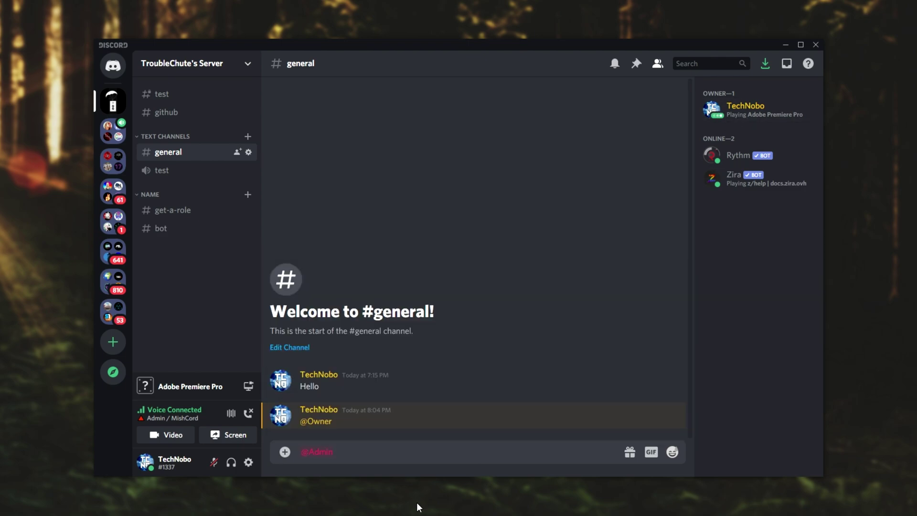
key("Return")
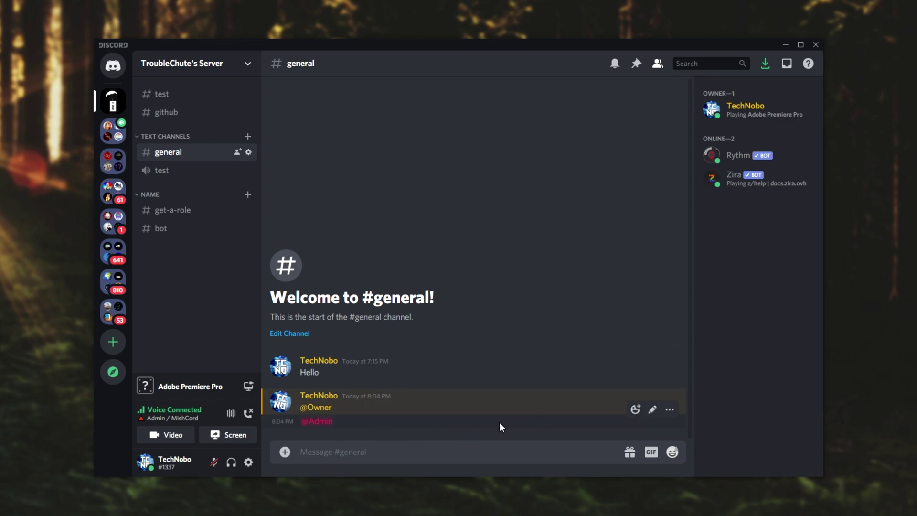
right_click(738, 108)
mouse_move(691, 215)
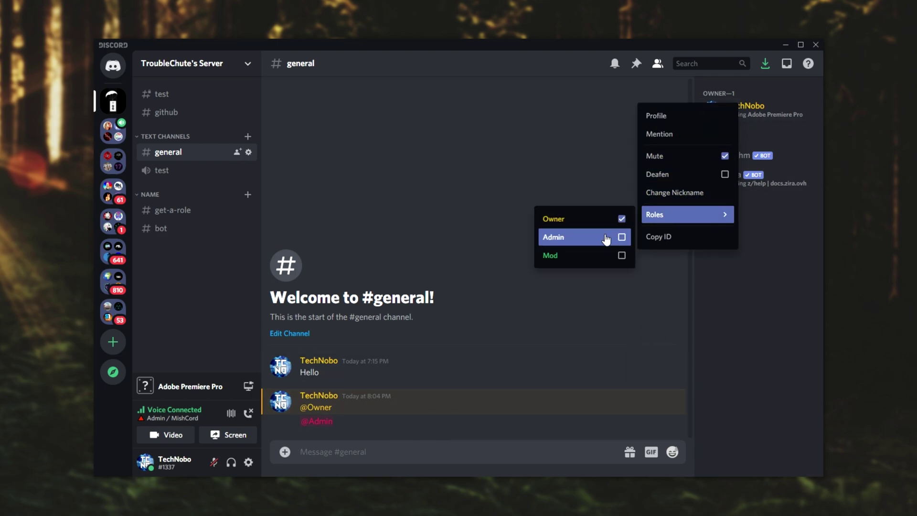
left_click(621, 238)
left_click(424, 249)
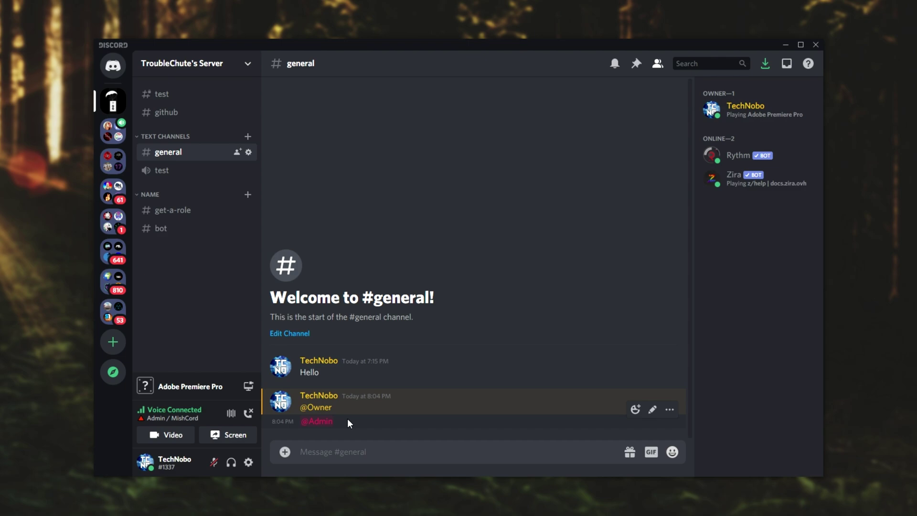
left_click(329, 441)
type("@admin")
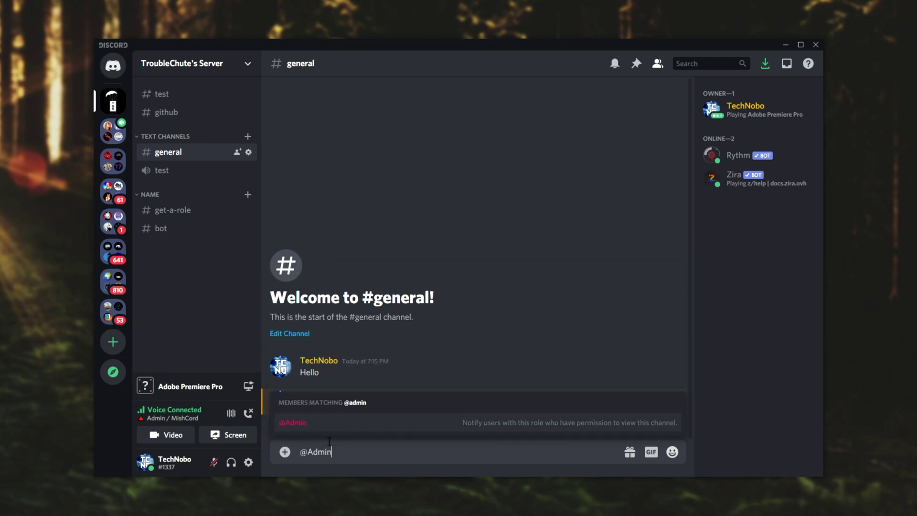
key("Return")
key("Return")
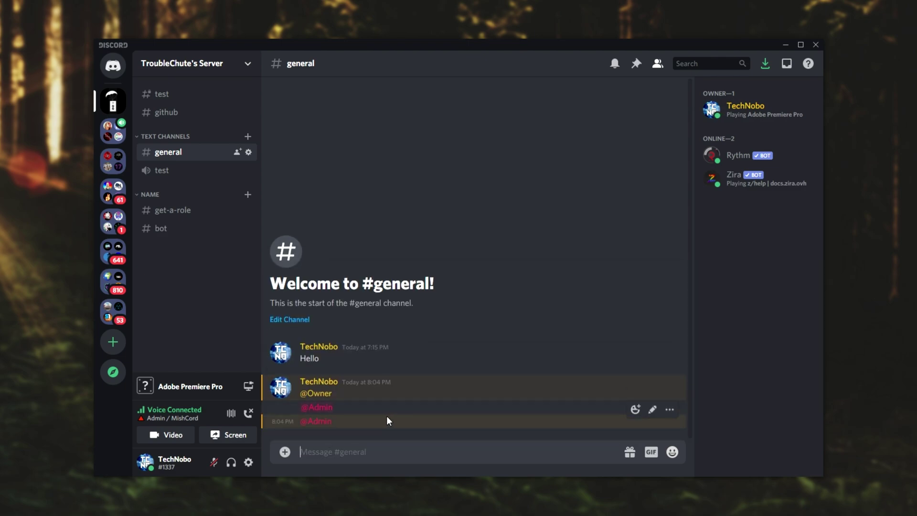
right_click(391, 407)
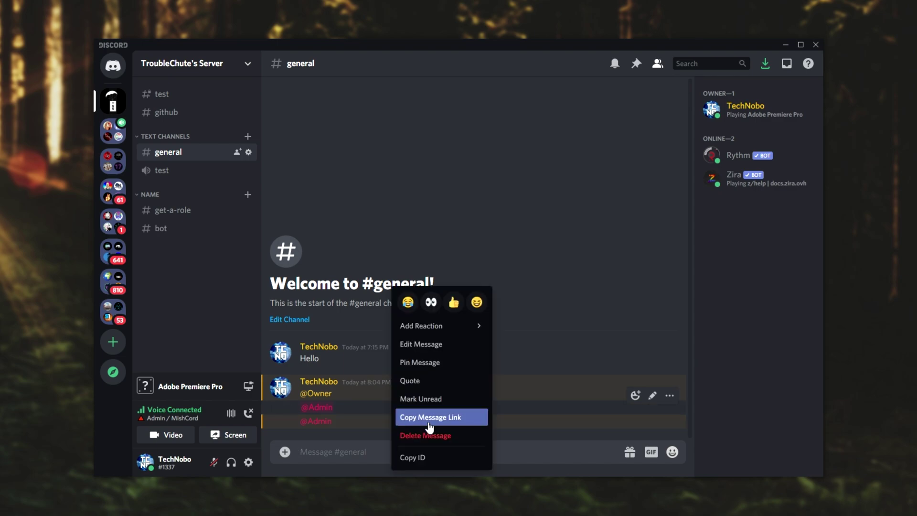
key("Escape")
right_click(405, 422)
left_click(439, 434, "shift")
right_click(414, 420)
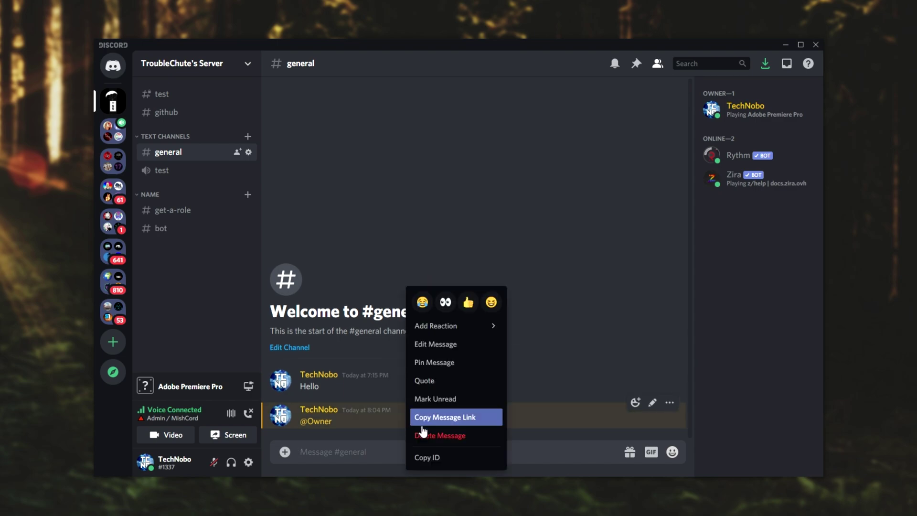
left_click(425, 432, "shift")
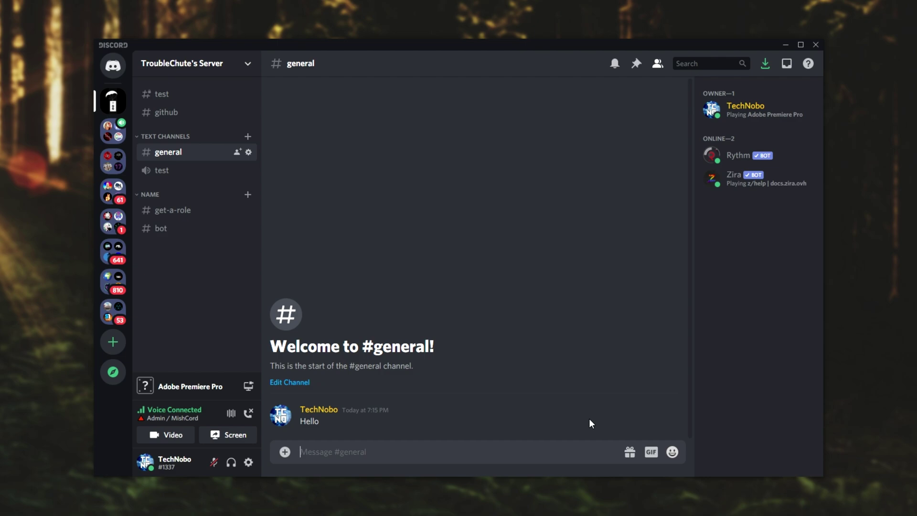
type("@Mod")
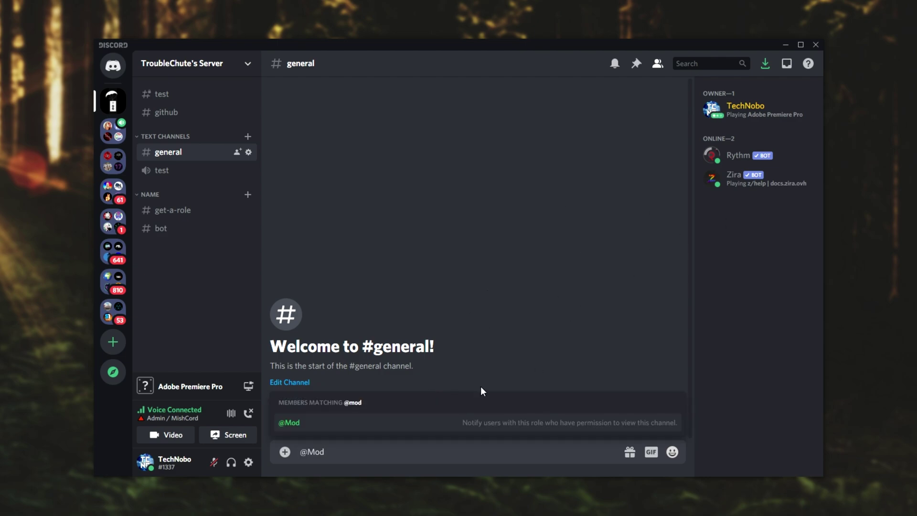
left_click(319, 423)
key("Return")
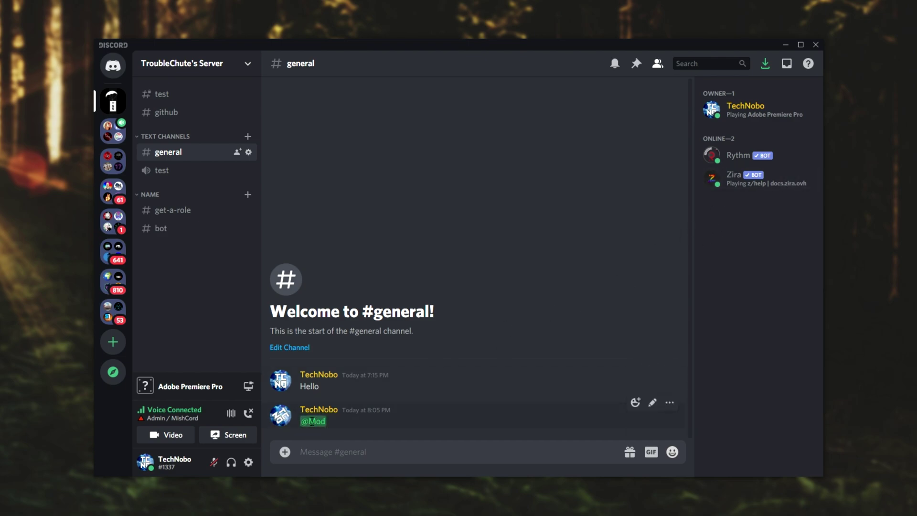
left_click_drag(321, 422, 316, 421)
left_click(205, 65)
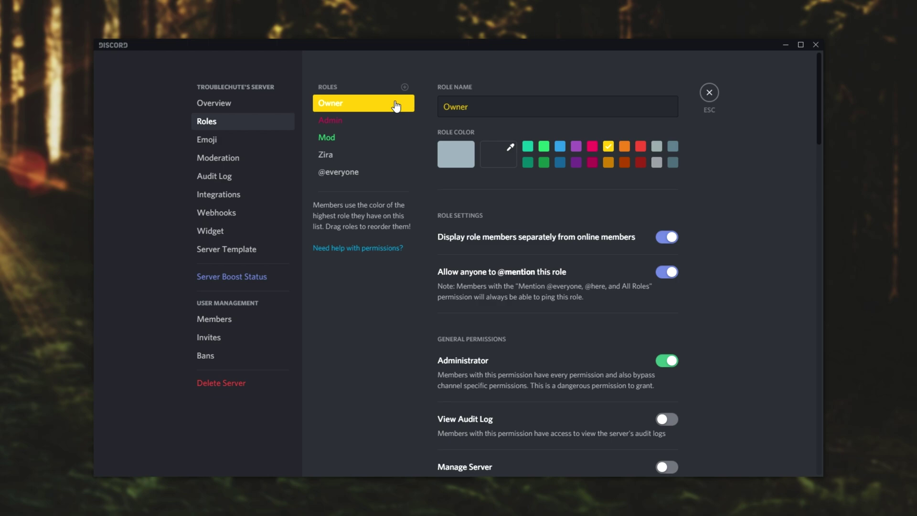
left_click(353, 126)
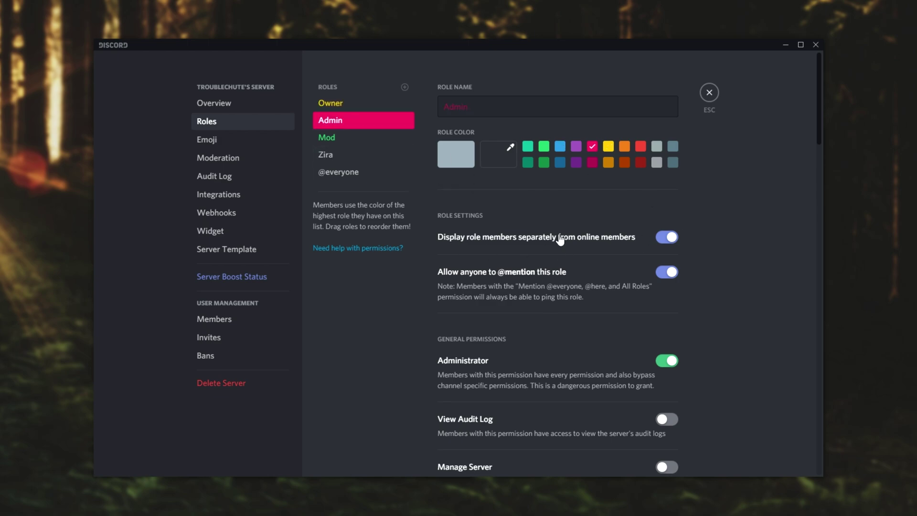
left_click(358, 140)
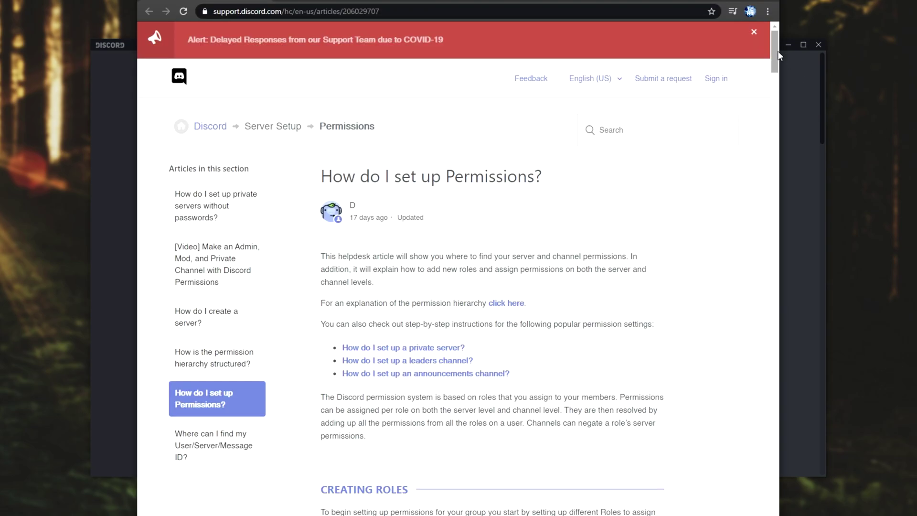
left_click_drag(777, 51, 745, 24)
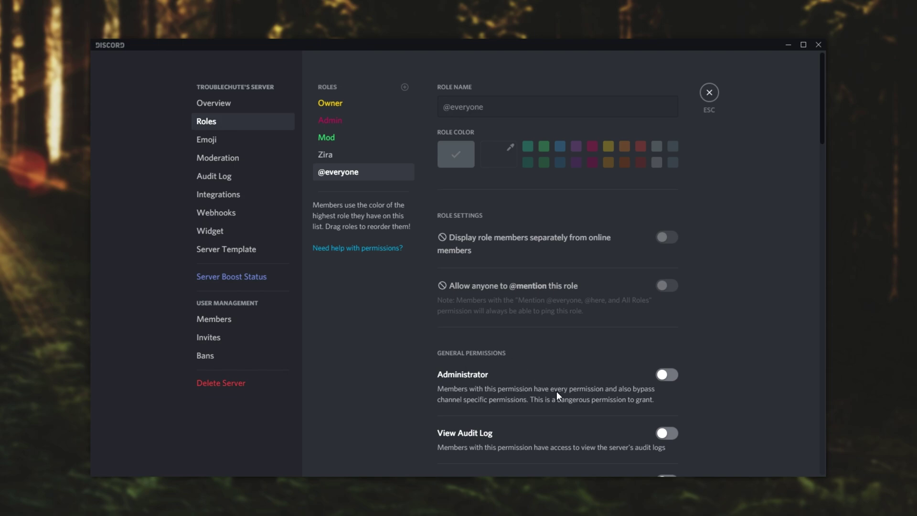
left_click(709, 94)
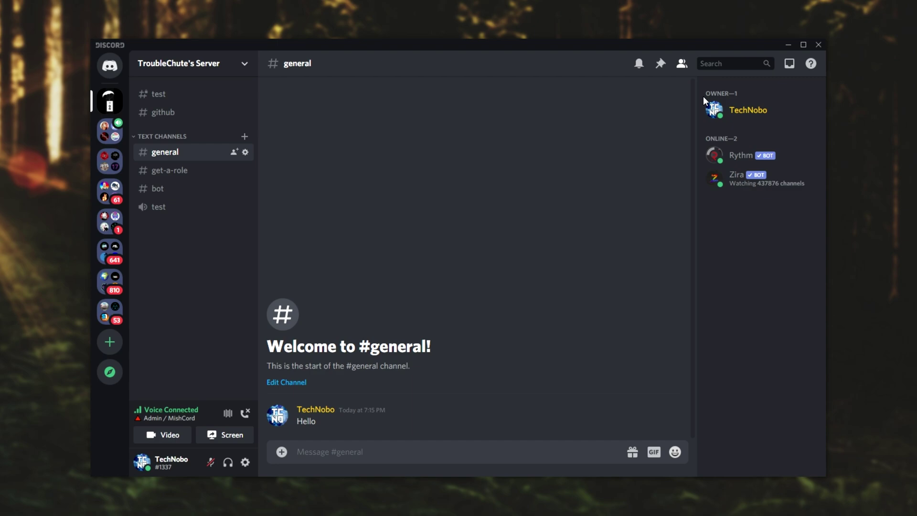